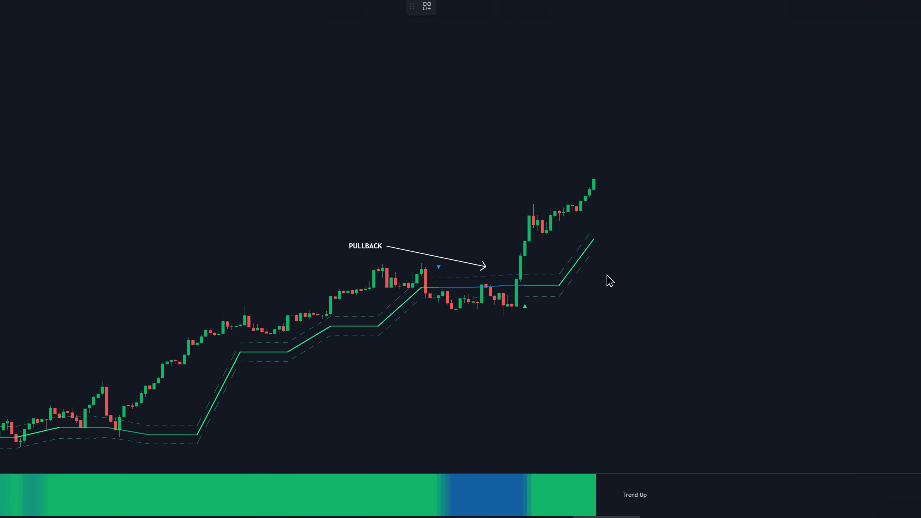
Place a long position at the breakout candle after the pullback, with a target of about 0.26% and a stop of about 0.14%
{"action": "left_click", "coordinate": [526, 257]}
{"action": "left_click_drag", "start_coordinate": [529, 312], "coordinate": [574, 297]}
{"action": "left_click_drag", "start_coordinate": [528, 201], "coordinate": [523, 182]}
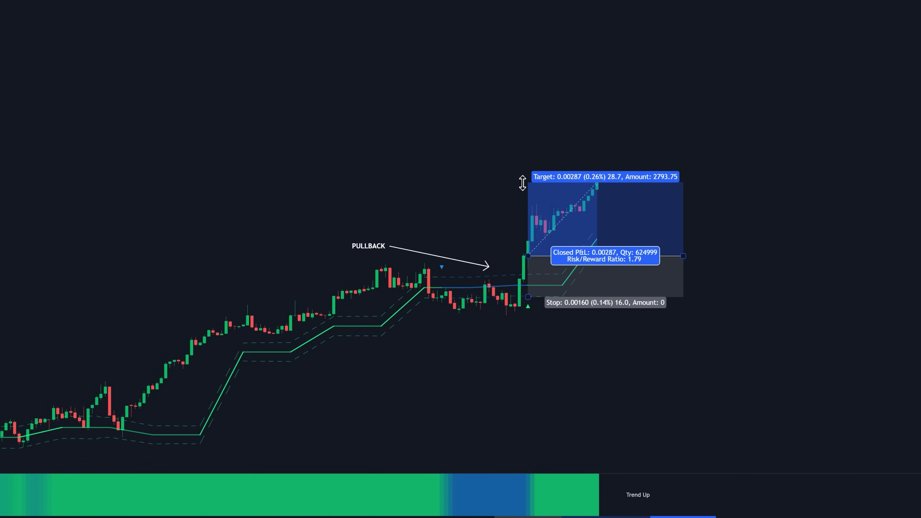
{"action": "left_click", "coordinate": [650, 362]}
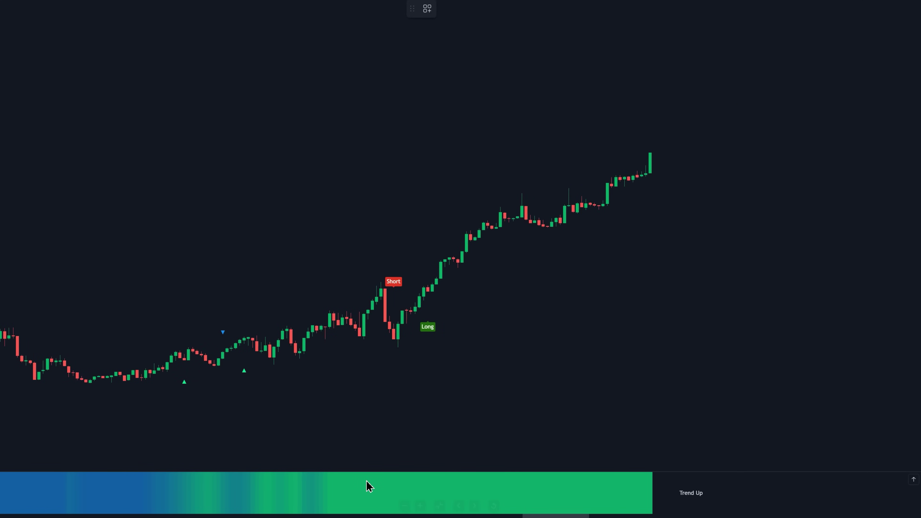
Place a long position at the candle after the Long label, with the stop below entry and the target raised above recent highs
{"action": "left_click", "coordinate": [436, 284]}
{"action": "left_click_drag", "start_coordinate": [446, 339], "coordinate": [472, 322]}
{"action": "left_click_drag", "start_coordinate": [448, 226], "coordinate": [450, 171]}
{"action": "left_click_drag", "start_coordinate": [595, 284], "coordinate": [693, 297]}
{"action": "left_click", "coordinate": [694, 296]}
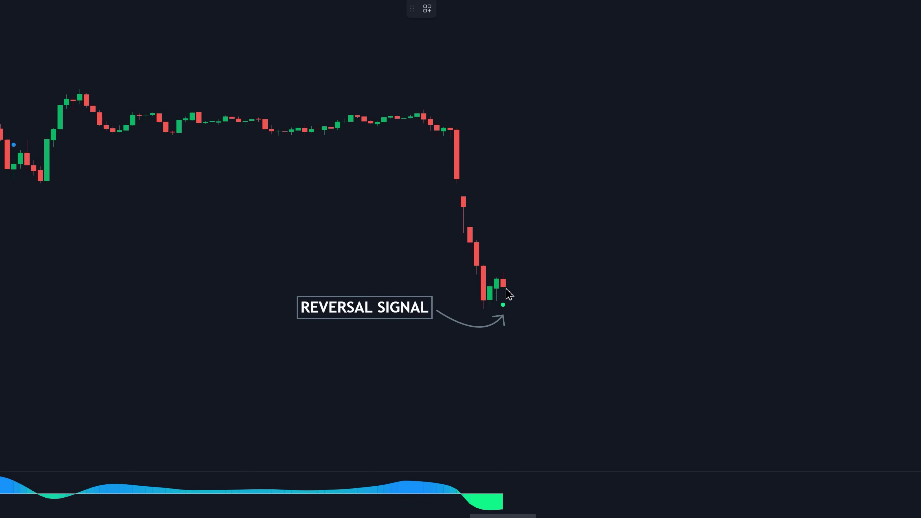
Place a long position at the candle with the reversal signal and raise its profit target
{"action": "left_click", "coordinate": [506, 289]}
{"action": "left_click_drag", "start_coordinate": [503, 242], "coordinate": [504, 191]}
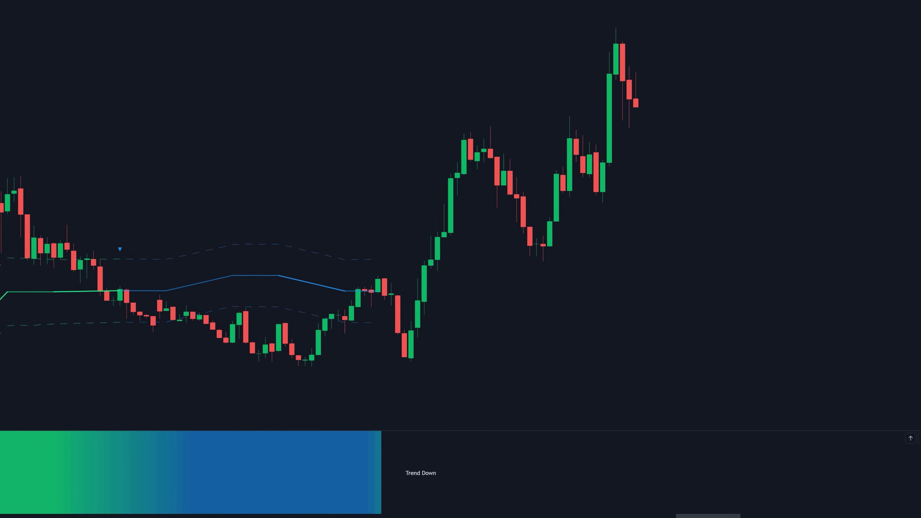
{"action": "scroll", "coordinate": [773, 299], "scroll_direction": "down", "scroll_amount": 14}
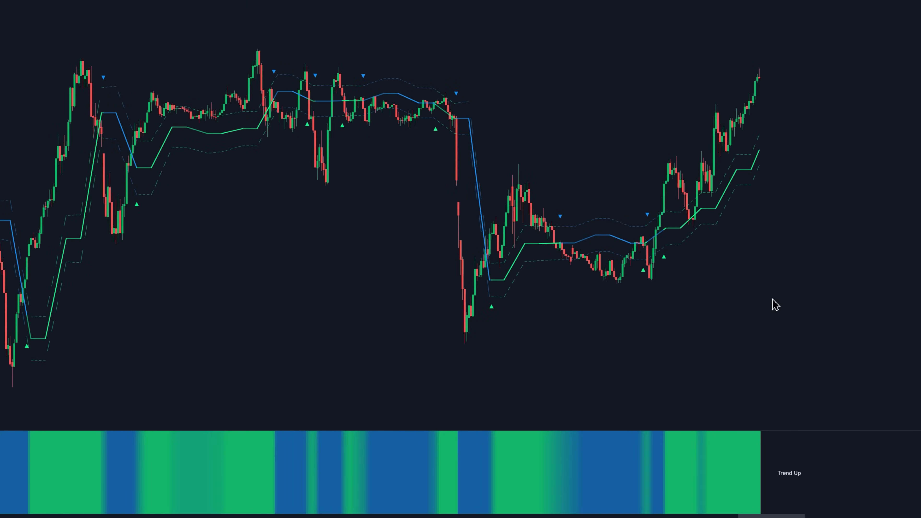
{"action": "scroll", "coordinate": [774, 299], "scroll_direction": "up", "scroll_amount": 2}
{"action": "scroll", "coordinate": [776, 305], "scroll_direction": "up", "scroll_amount": 6}
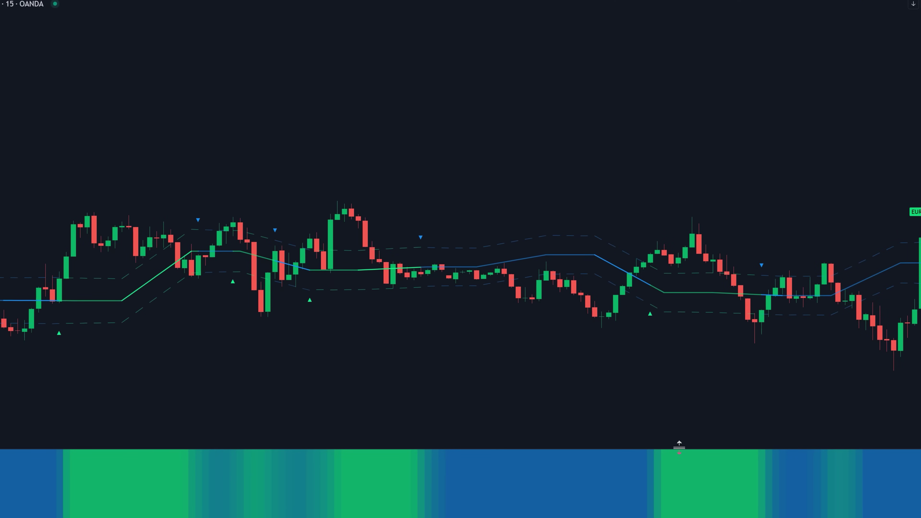
{"action": "left_click_drag", "start_coordinate": [679, 447], "coordinate": [680, 459]}
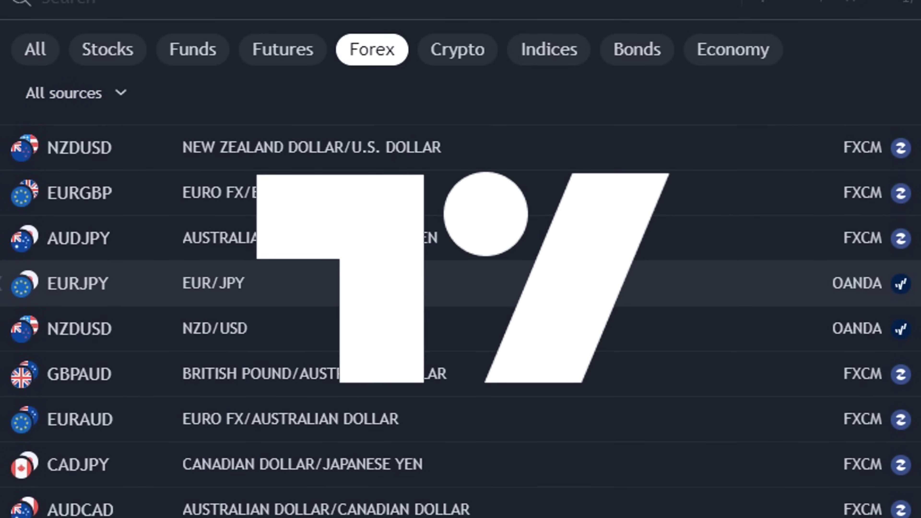
{"action": "scroll", "coordinate": [411, 295], "scroll_direction": "down", "scroll_amount": 12}
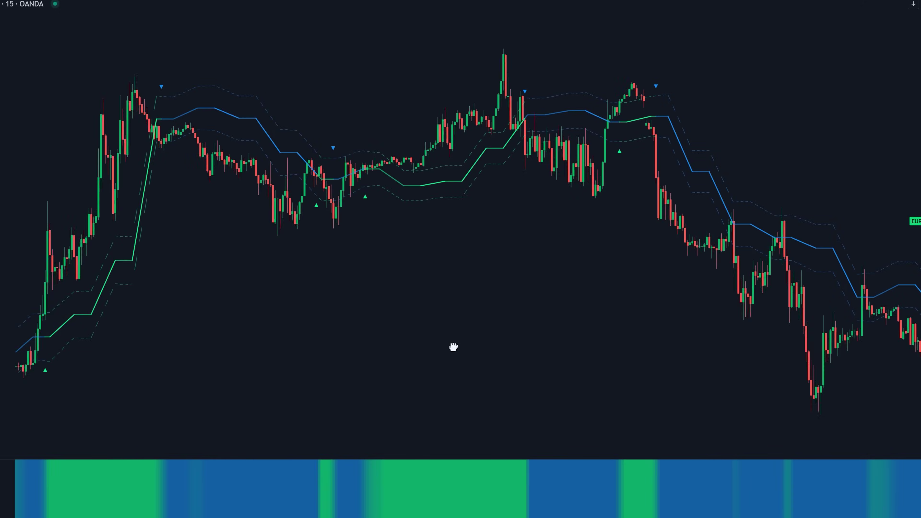
{"action": "scroll", "coordinate": [454, 348], "scroll_direction": "down", "scroll_amount": 5}
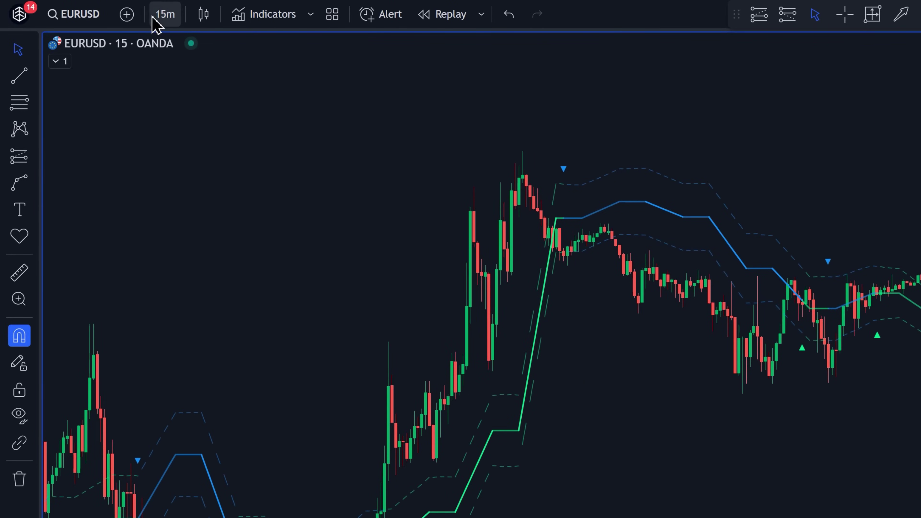
Search the indicator library for "PERIODICAL TREND"
{"action": "left_click", "coordinate": [156, 16]}
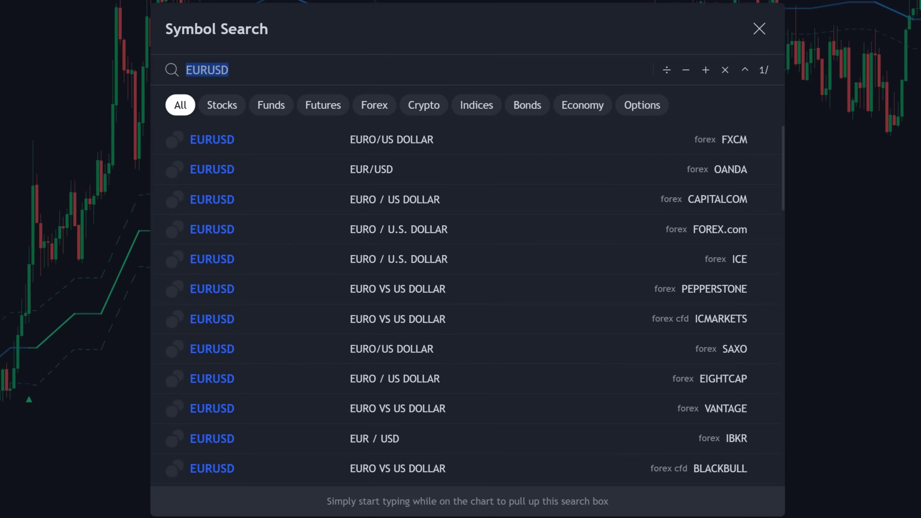
{"action": "key", "text": "Escape"}
{"action": "key", "text": "slash"}
{"action": "type", "text": "PERIO"}
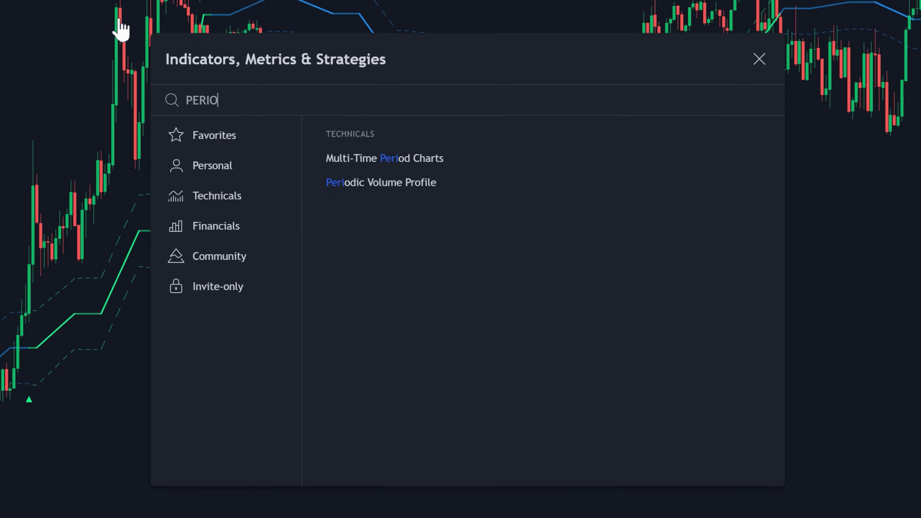
{"action": "type", "text": "DICAL TREND"}
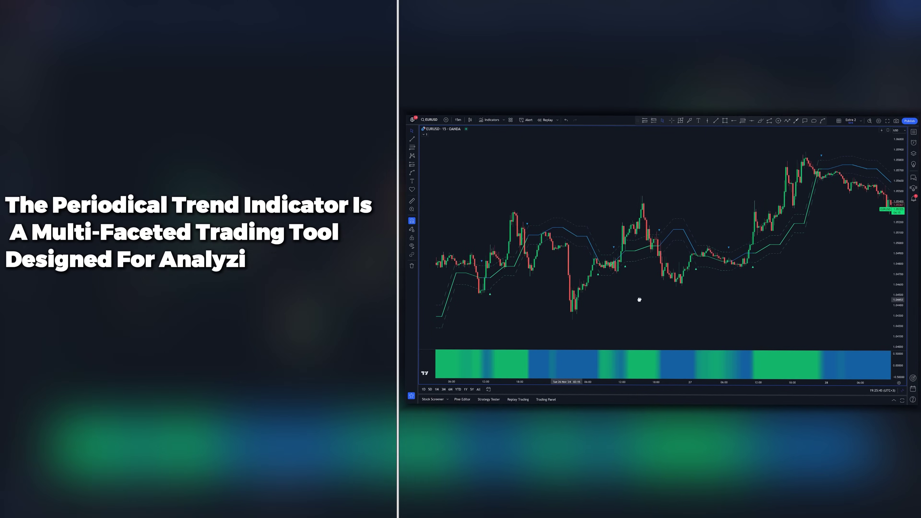
{"action": "left_click_drag", "start_coordinate": [640, 300], "coordinate": [865, 295]}
{"action": "left_click_drag", "start_coordinate": [534, 275], "coordinate": [685, 280]}
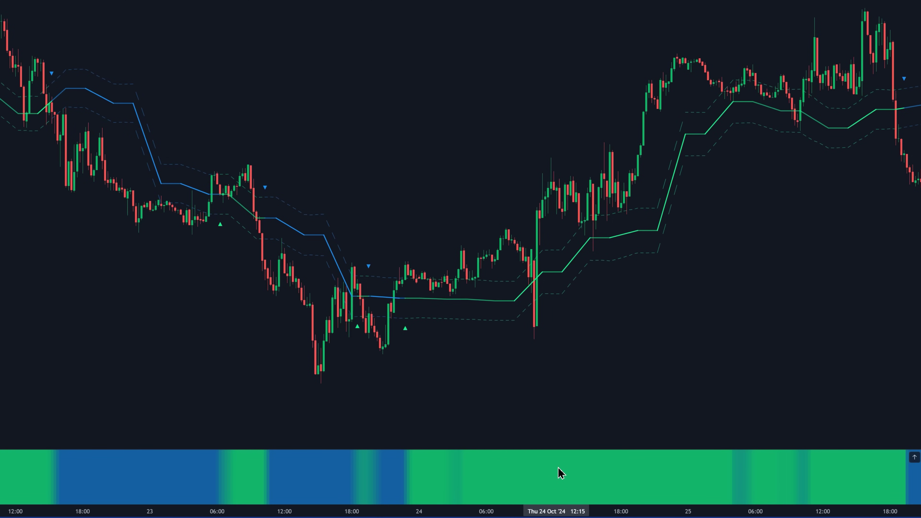
Hide the first three plots of the Periodical Trend [BigBeluga] indicator in its settings and check its input options
{"action": "double_click", "coordinate": [566, 271]}
{"action": "left_click", "coordinate": [421, 143]}
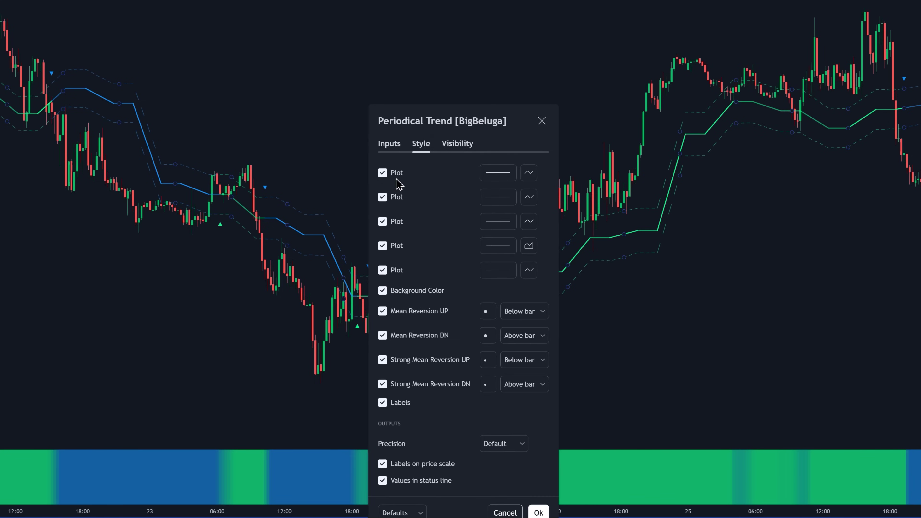
{"action": "left_click", "coordinate": [392, 174]}
{"action": "left_click", "coordinate": [390, 197]}
{"action": "left_click", "coordinate": [389, 221]}
{"action": "left_click", "coordinate": [390, 144]}
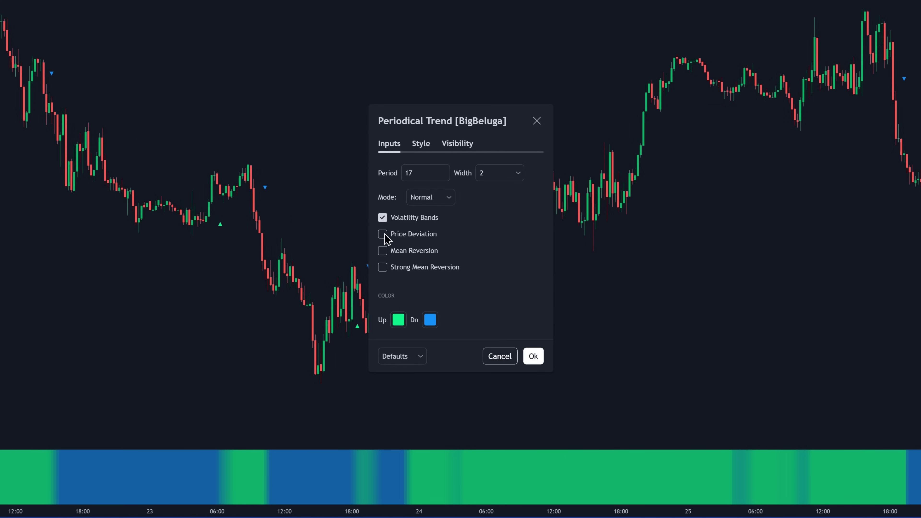
{"action": "left_click", "coordinate": [420, 145]}
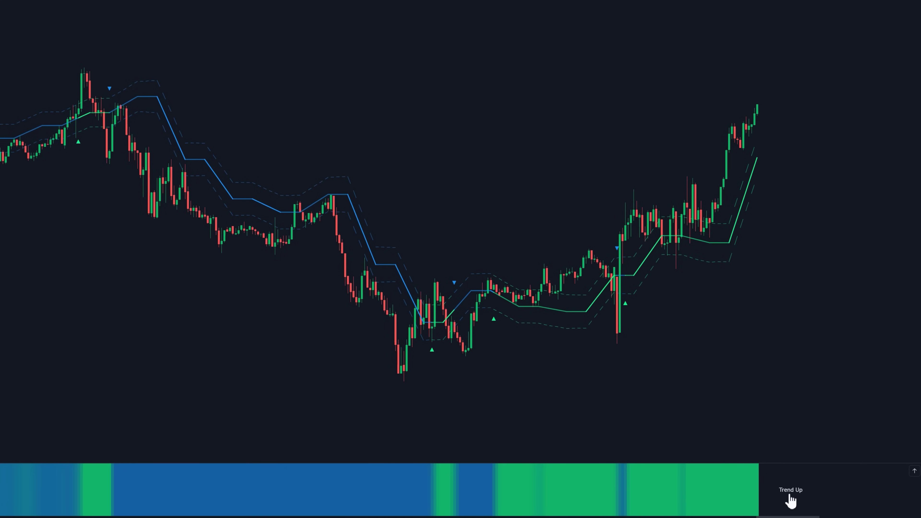
Set the Periodical Trend indicator's period to 55
{"action": "double_click", "coordinate": [712, 243]}
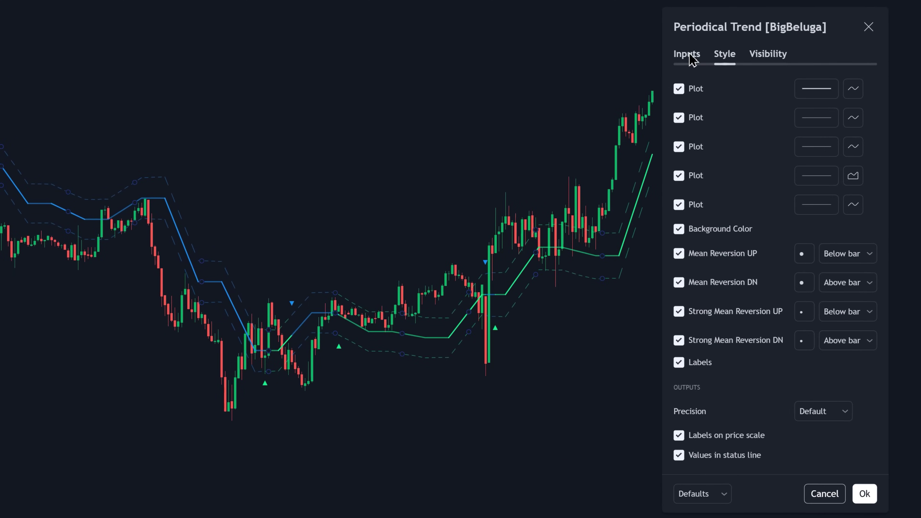
{"action": "left_click", "coordinate": [687, 54]}
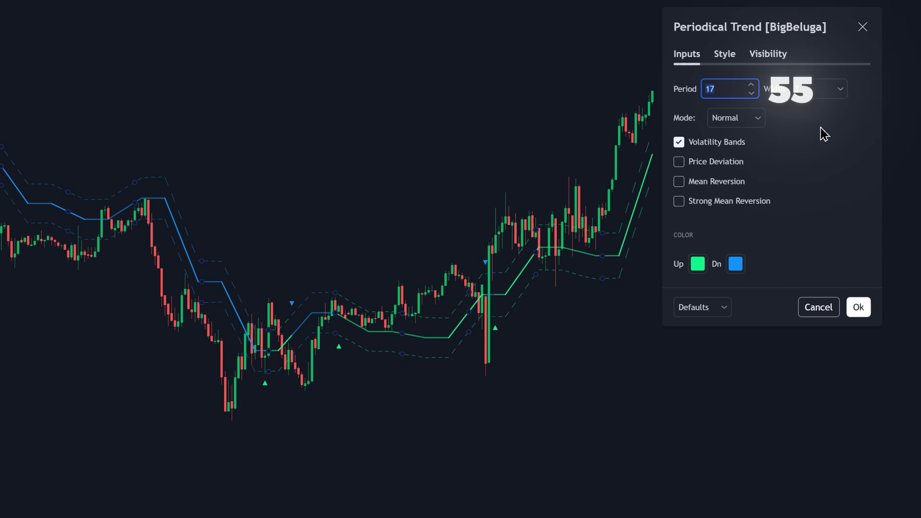
{"action": "type", "text": "55"}
{"action": "left_click", "coordinate": [822, 134]}
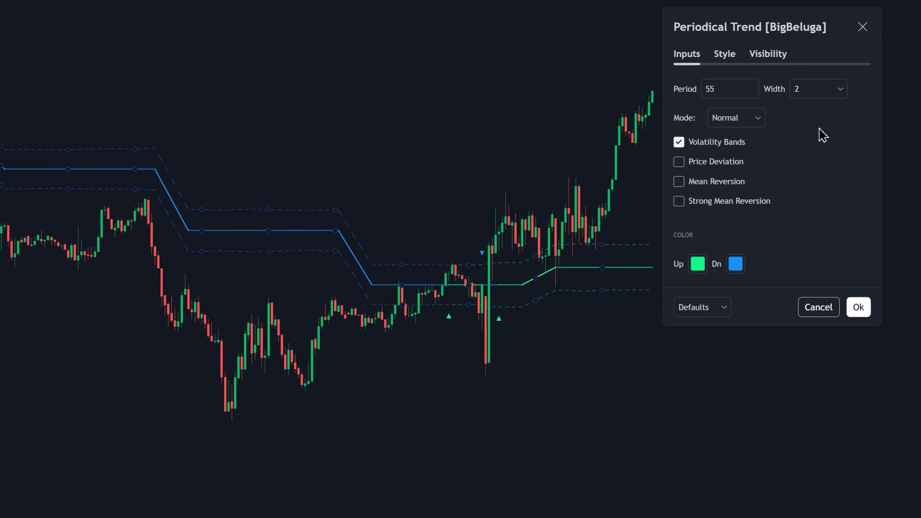
Set the indicator's width to 1 and restore it to 2
{"action": "left_click", "coordinate": [804, 90]}
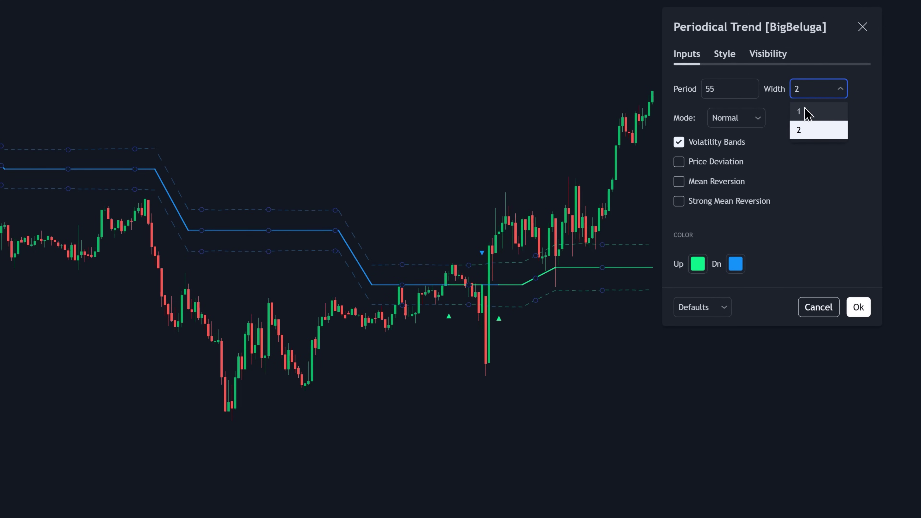
{"action": "left_click", "coordinate": [803, 112]}
{"action": "left_click", "coordinate": [808, 97]}
{"action": "left_click", "coordinate": [812, 135]}
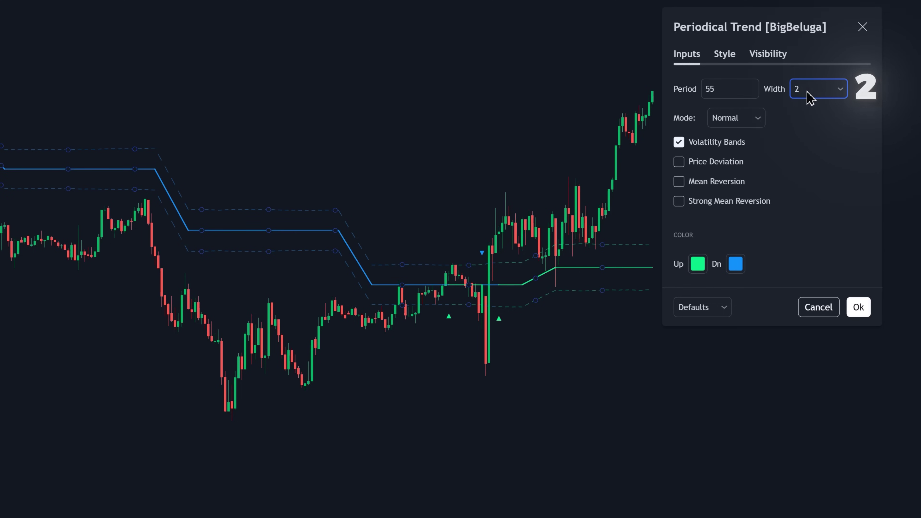
{"action": "left_click", "coordinate": [809, 93]}
{"action": "left_click", "coordinate": [813, 181]}
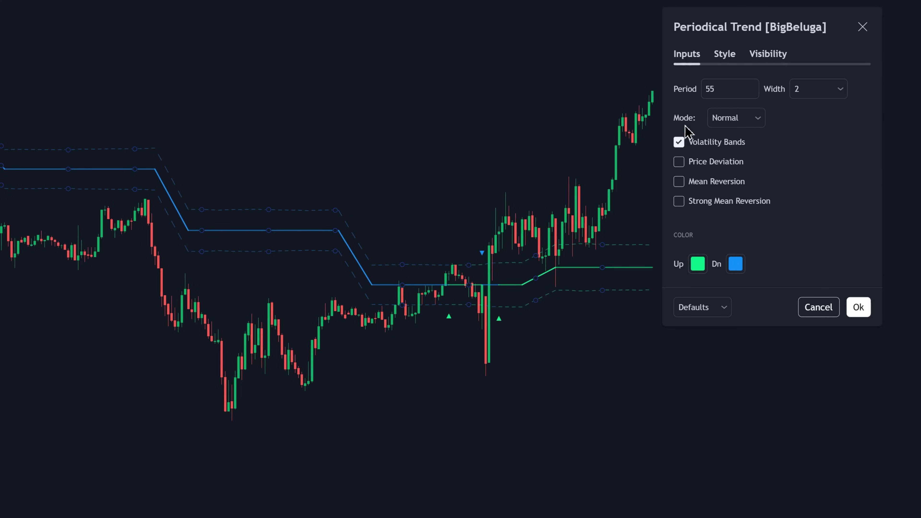
Switch the indicator's mode to Sensitive and return it to Normal
{"action": "left_click", "coordinate": [746, 119]}
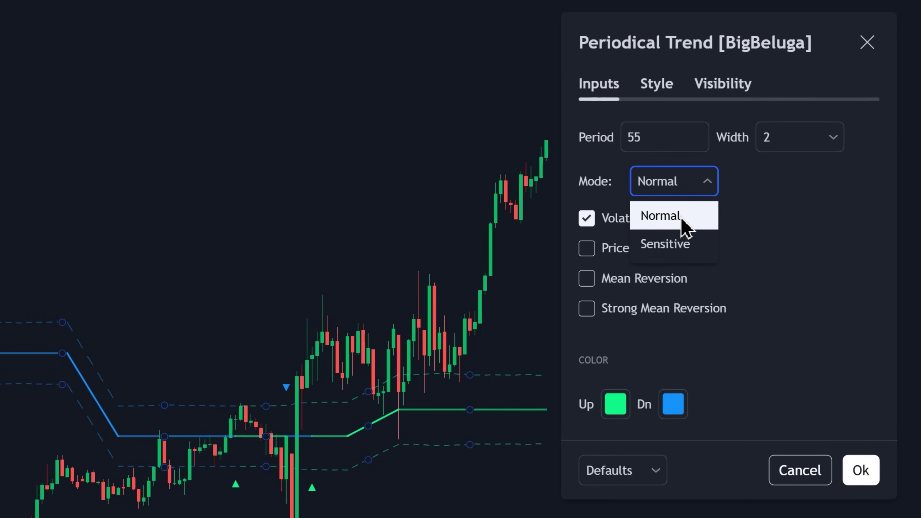
{"action": "left_click", "coordinate": [680, 245]}
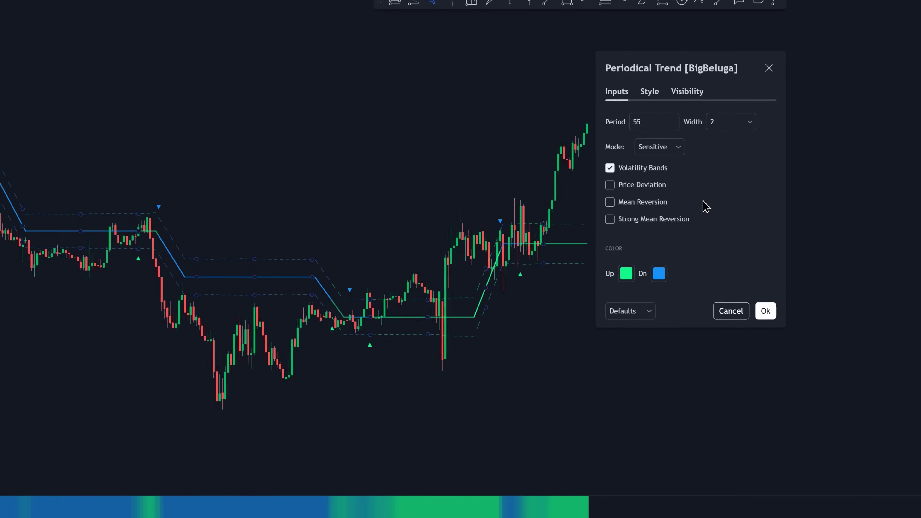
{"action": "left_click", "coordinate": [655, 148]}
{"action": "left_click", "coordinate": [654, 167]}
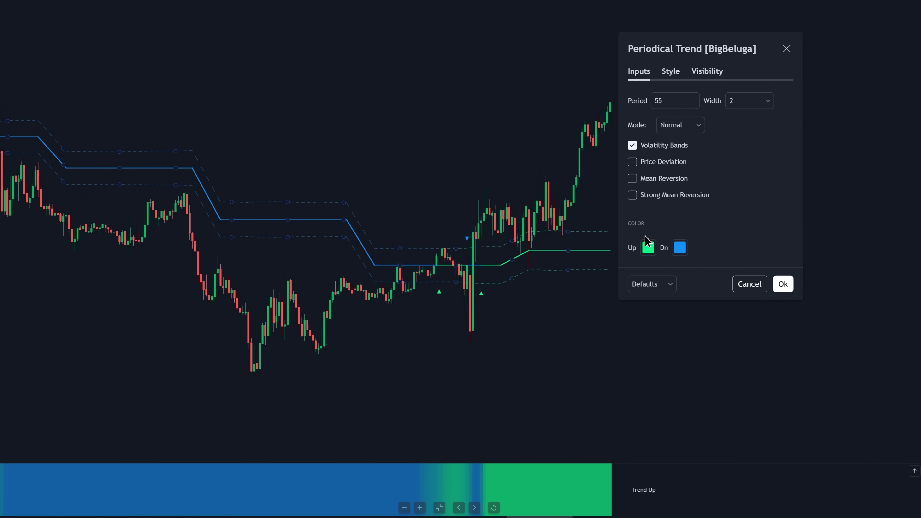
Enable the indicator's Price Deviation, Mean Reversion and Strong Mean Reversion options
{"action": "left_click", "coordinate": [632, 162]}
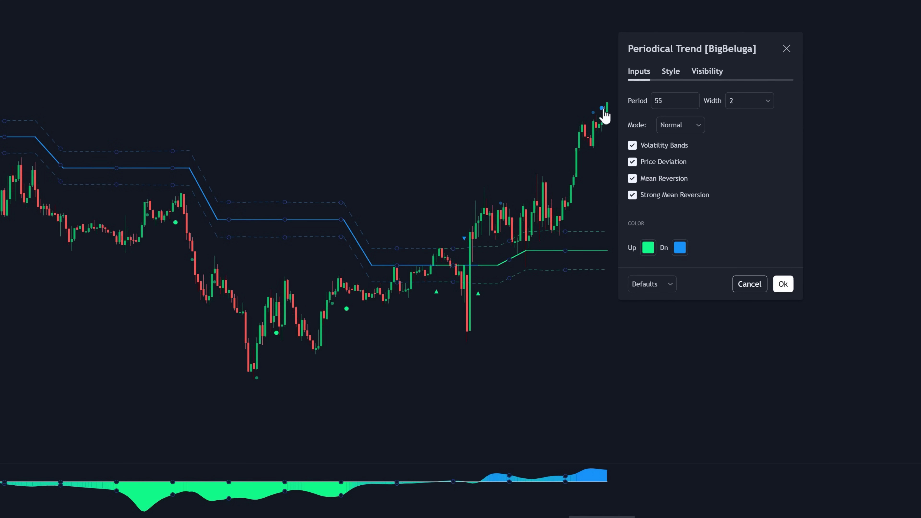
{"action": "scroll", "coordinate": [605, 119], "scroll_direction": "up", "scroll_amount": 5}
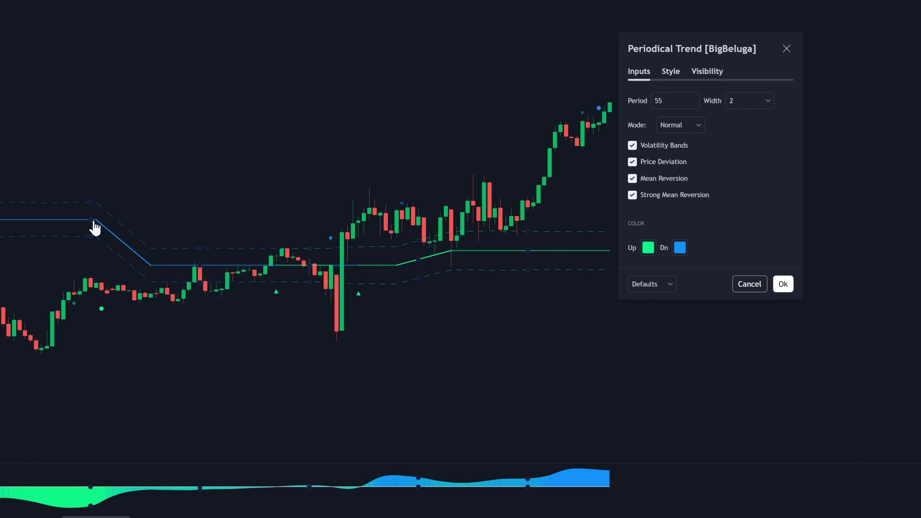
{"action": "left_click", "coordinate": [648, 249]}
{"action": "left_click", "coordinate": [714, 242]}
Hide and restore each of the indicator's first three plots in its style settings
{"action": "left_click", "coordinate": [672, 73]}
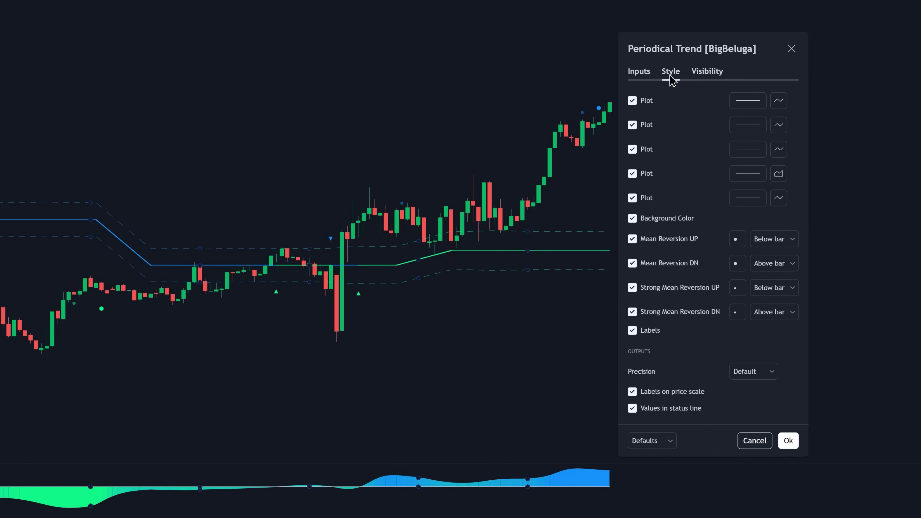
{"action": "left_click", "coordinate": [646, 103]}
{"action": "left_click", "coordinate": [647, 103]}
{"action": "left_click", "coordinate": [640, 128]}
{"action": "left_click", "coordinate": [642, 134]}
{"action": "left_click", "coordinate": [638, 150]}
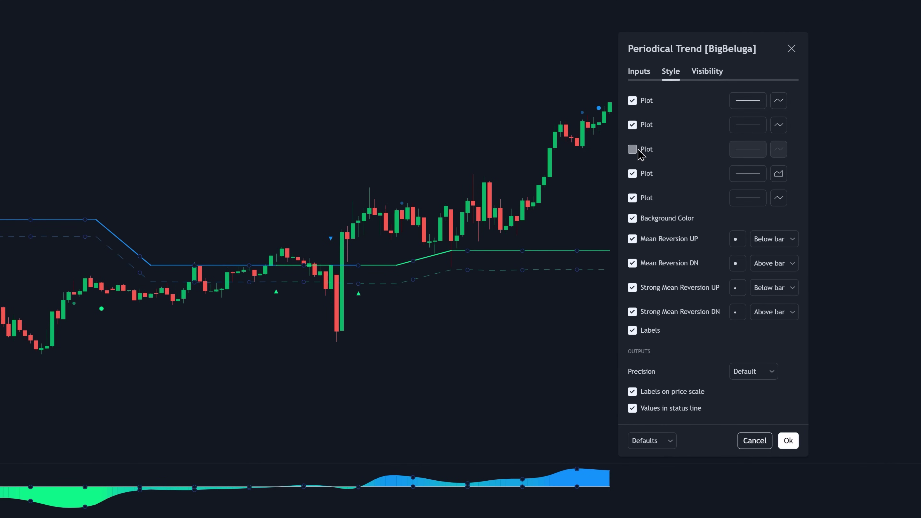
{"action": "left_click", "coordinate": [638, 150]}
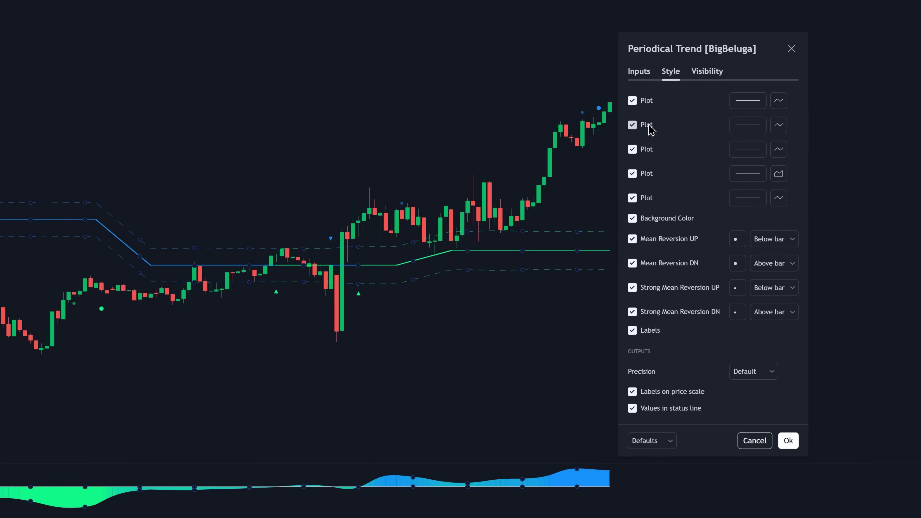
Turn off the indicator's Background Color in its style settings
{"action": "left_click", "coordinate": [635, 220]}
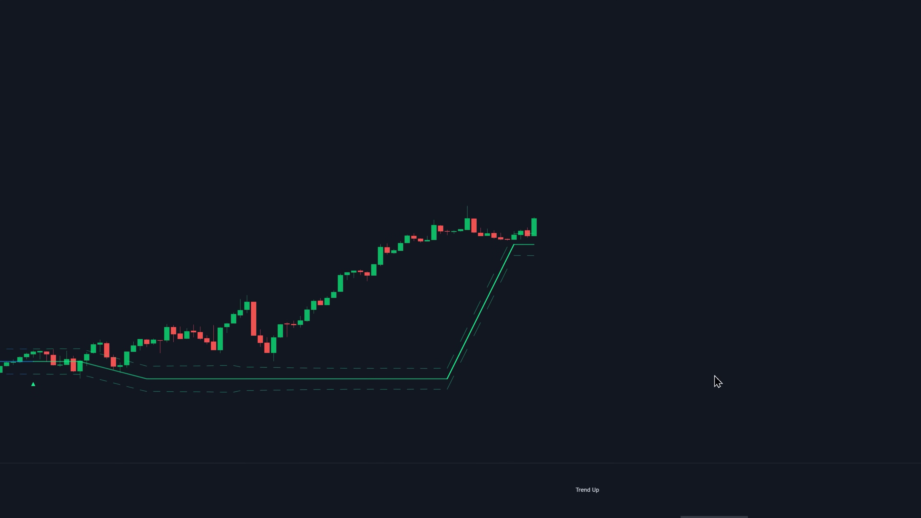
{"action": "left_click_drag", "start_coordinate": [735, 276], "coordinate": [712, 321]}
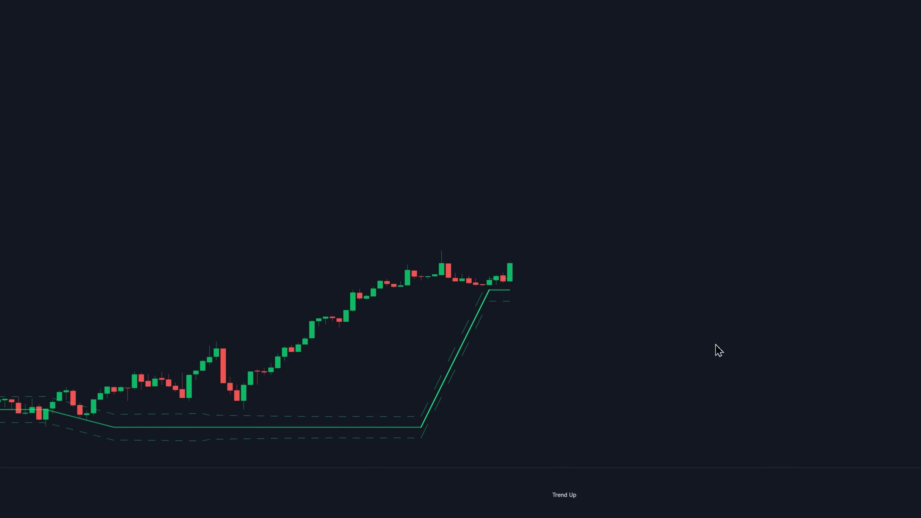
{"action": "left_click_drag", "start_coordinate": [710, 342], "coordinate": [711, 336]}
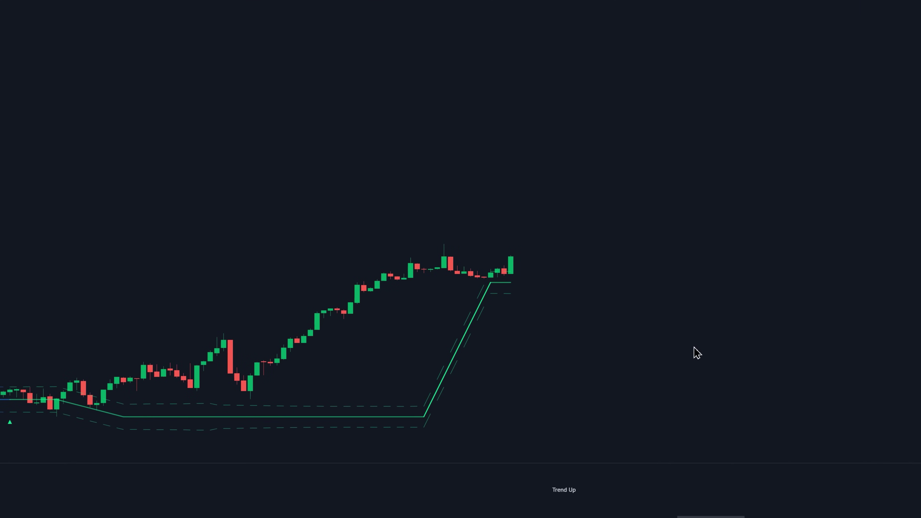
{"action": "left_click_drag", "start_coordinate": [667, 463], "coordinate": [655, 417]}
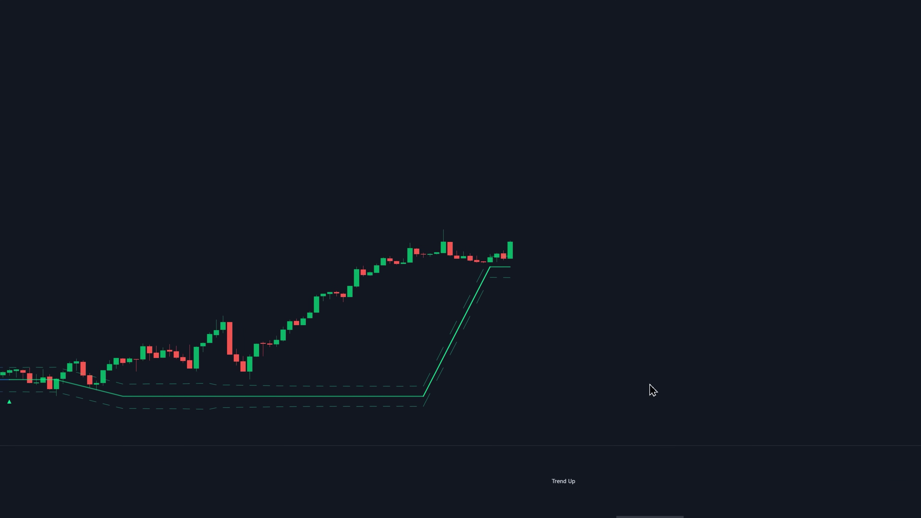
{"action": "left_click_drag", "start_coordinate": [660, 360], "coordinate": [673, 352]}
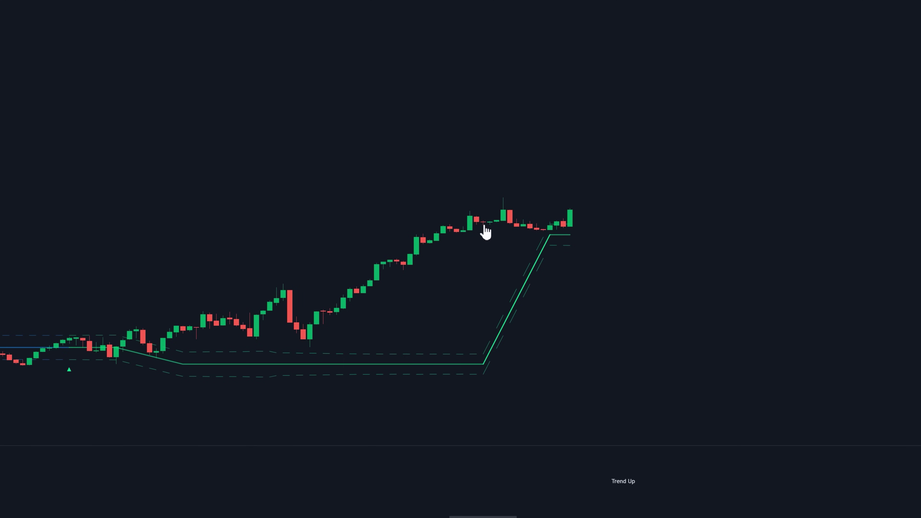
Place a long position at the close of the breakout candle, with its stop just below the lower band, and raise its profit target
{"action": "left_click_drag", "start_coordinate": [920, 250], "coordinate": [919, 192]}
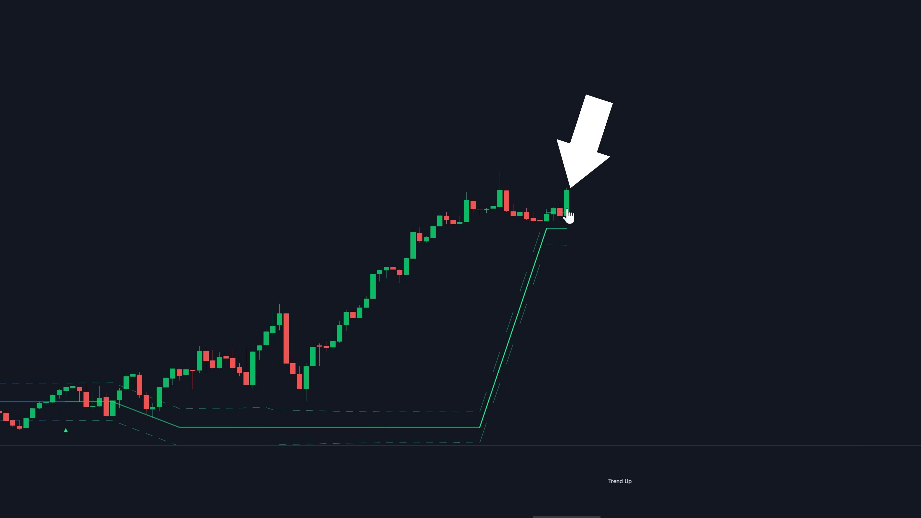
{"action": "left_click_drag", "start_coordinate": [920, 232], "coordinate": [919, 326]}
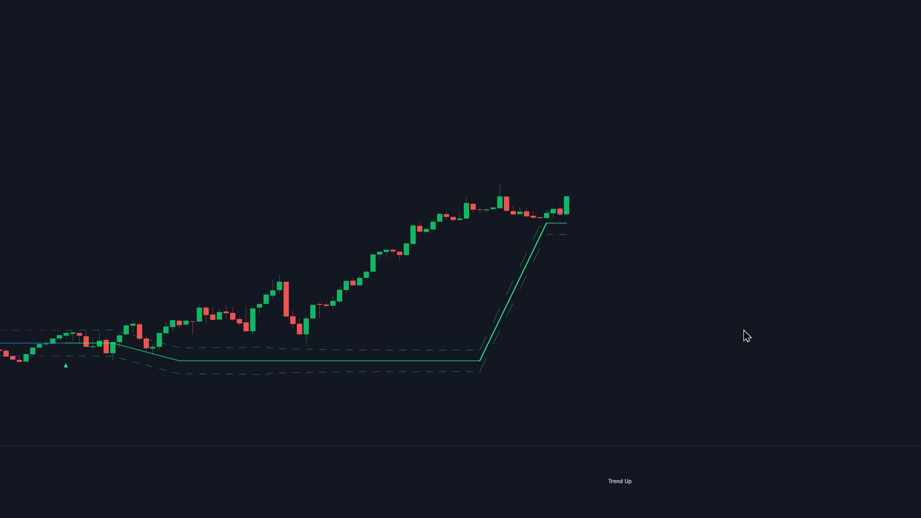
{"action": "left_click", "coordinate": [574, 196]}
{"action": "left_click_drag", "start_coordinate": [573, 164], "coordinate": [576, 142]}
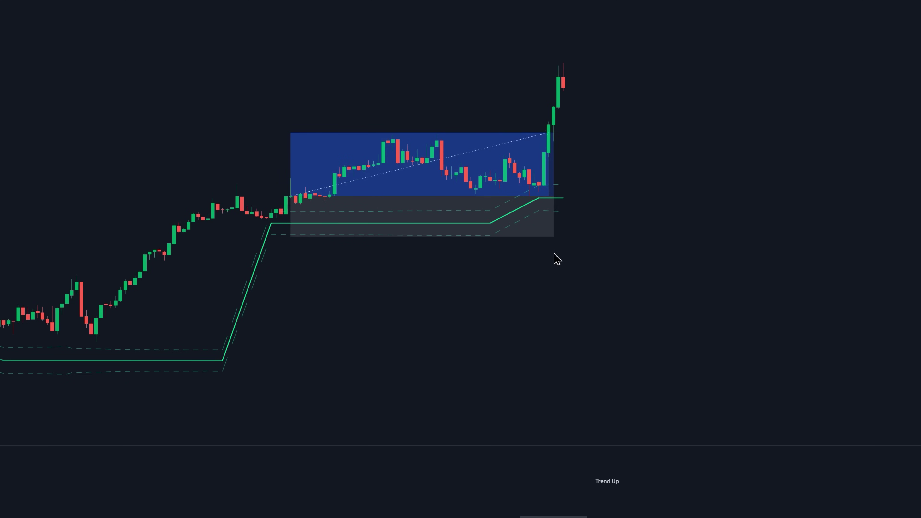
{"action": "left_click_drag", "start_coordinate": [753, 184], "coordinate": [763, 231]}
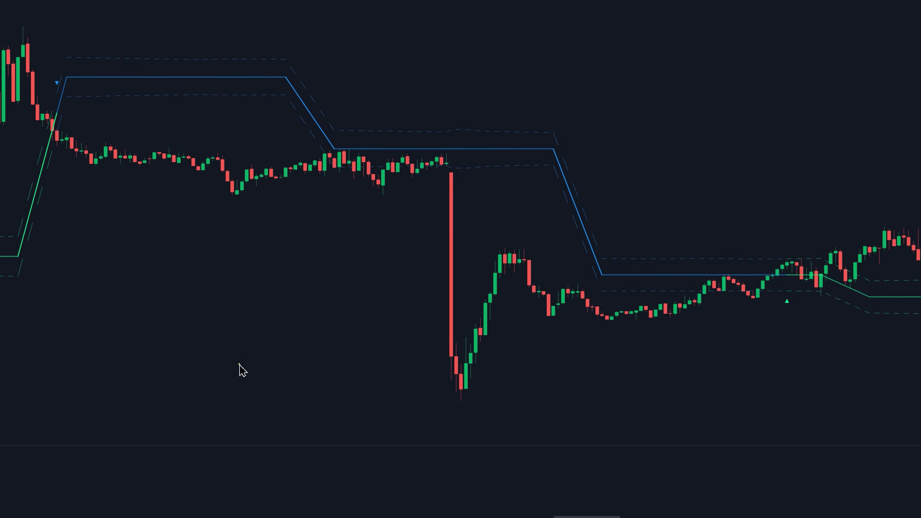
Turn off Volatility Bands and turn on Price Deviation in the Periodical Trend indicator's inputs
{"action": "right_click", "coordinate": [239, 364]}
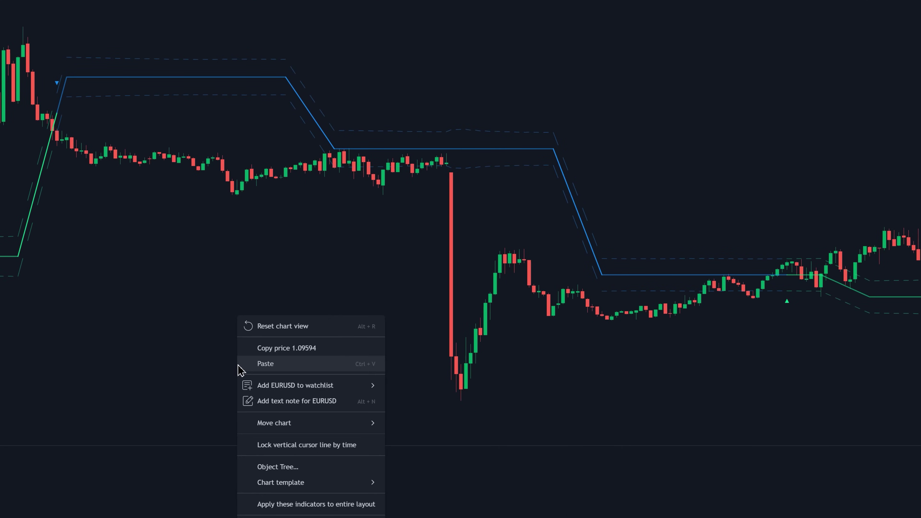
{"action": "left_click", "coordinate": [256, 517]}
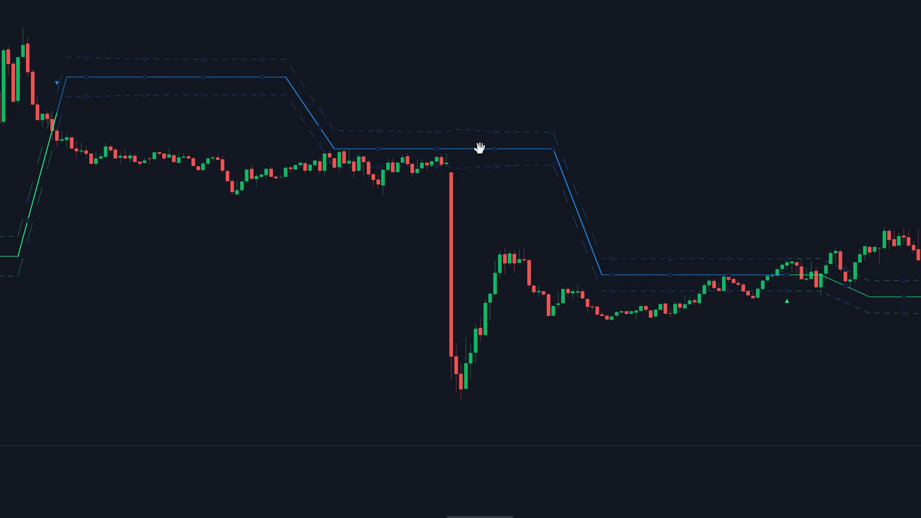
{"action": "double_click", "coordinate": [479, 149]}
{"action": "left_click_drag", "start_coordinate": [465, 156], "coordinate": [699, 54]}
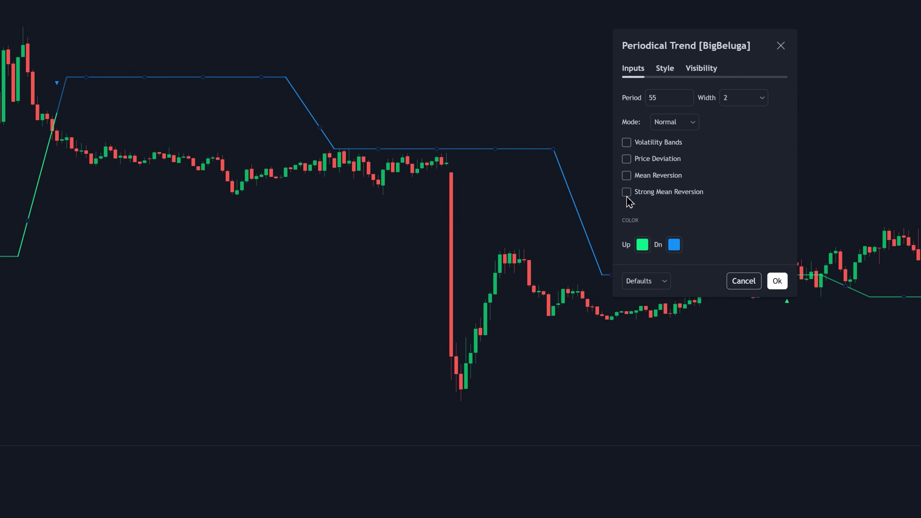
{"action": "left_click", "coordinate": [627, 160]}
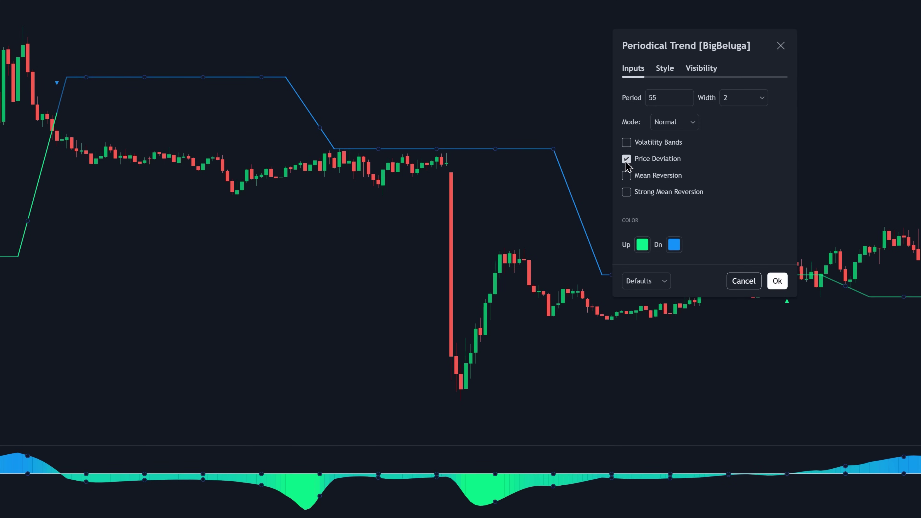
In the indicator's style settings, turn on Background Color, hide the first plot and the Labels, and apply the changes
{"action": "left_click", "coordinate": [665, 69]}
{"action": "left_click", "coordinate": [627, 215]}
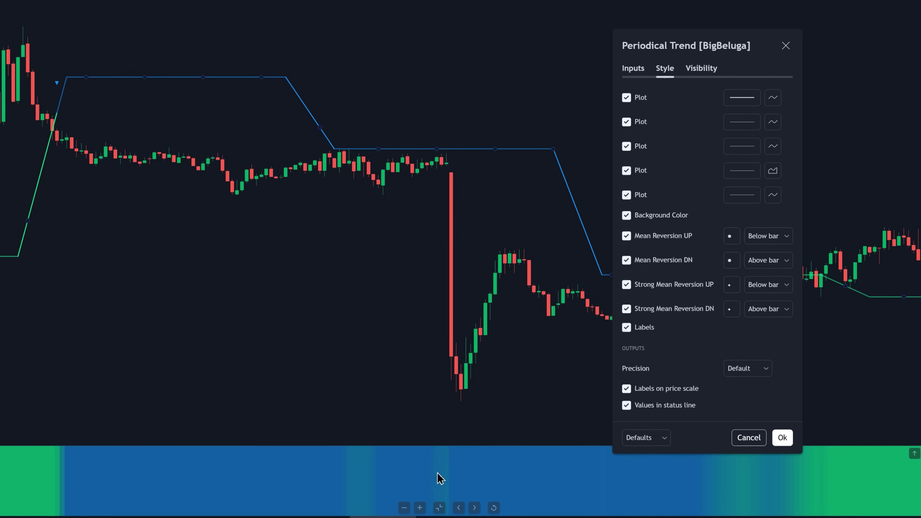
{"action": "left_click", "coordinate": [631, 73]}
{"action": "left_click", "coordinate": [668, 74]}
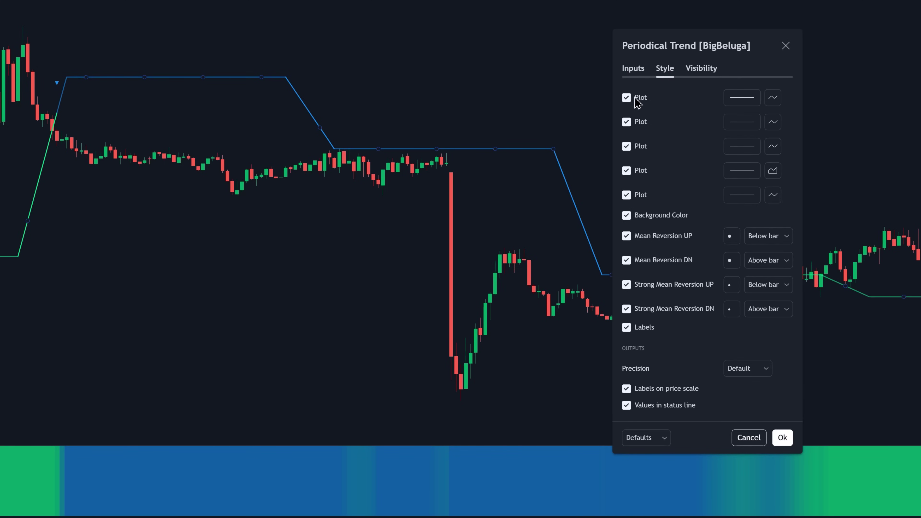
{"action": "left_click", "coordinate": [627, 97]}
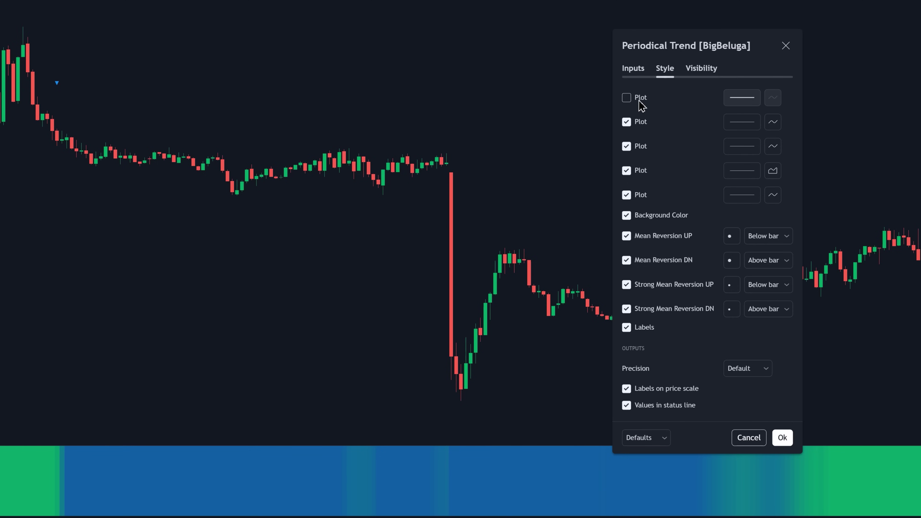
{"action": "left_click", "coordinate": [627, 329]}
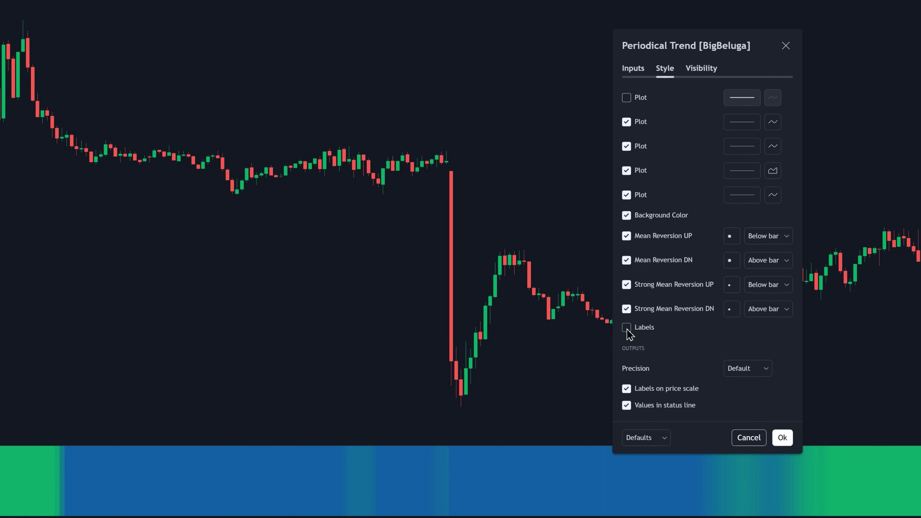
{"action": "left_click", "coordinate": [780, 437]}
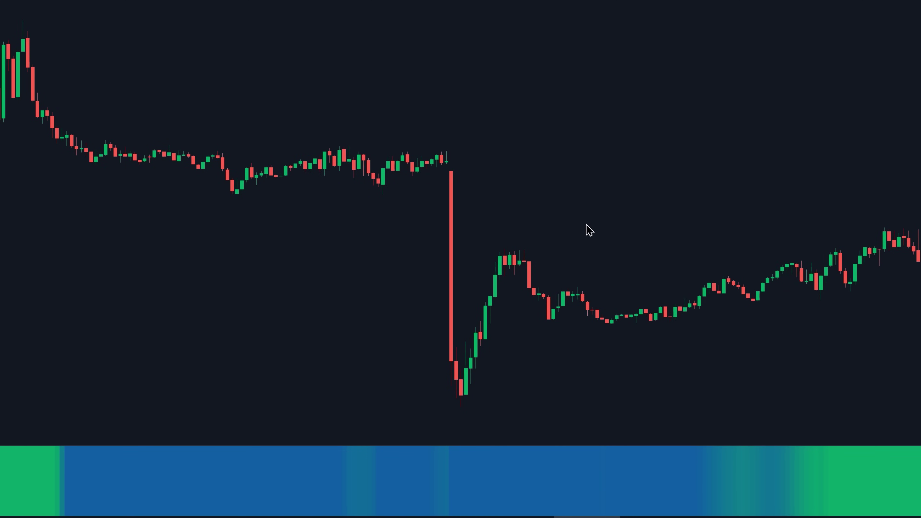
Add the [PineTrades] Market Beacon indicator to the EURUSD chart
{"action": "key", "text": "slash"}
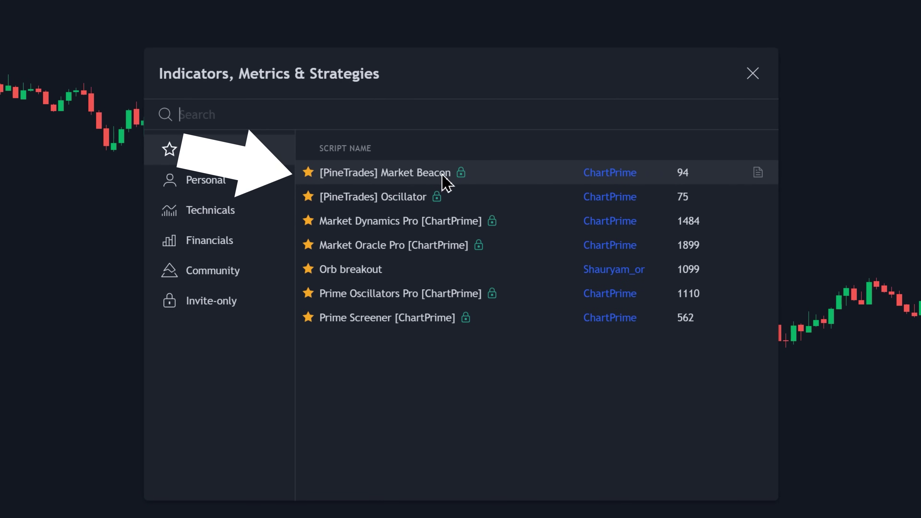
{"action": "left_click", "coordinate": [363, 196]}
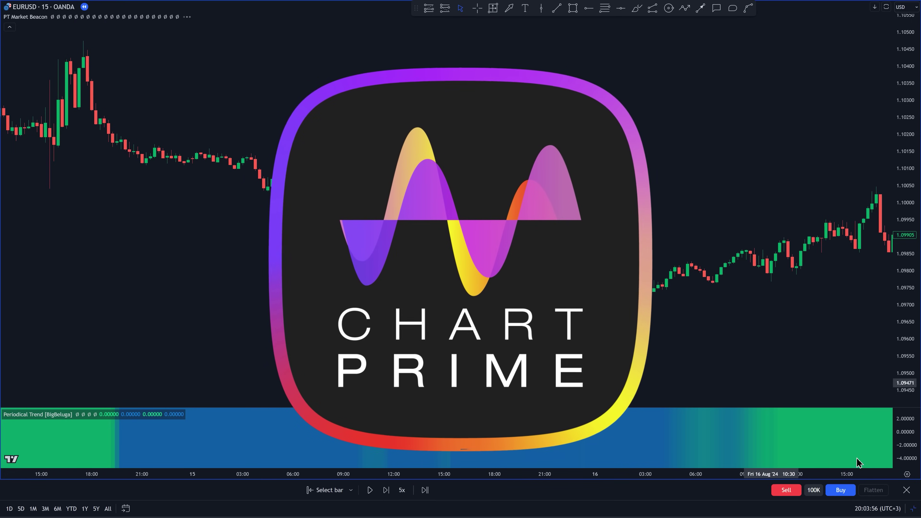
{"action": "left_click", "coordinate": [879, 462]}
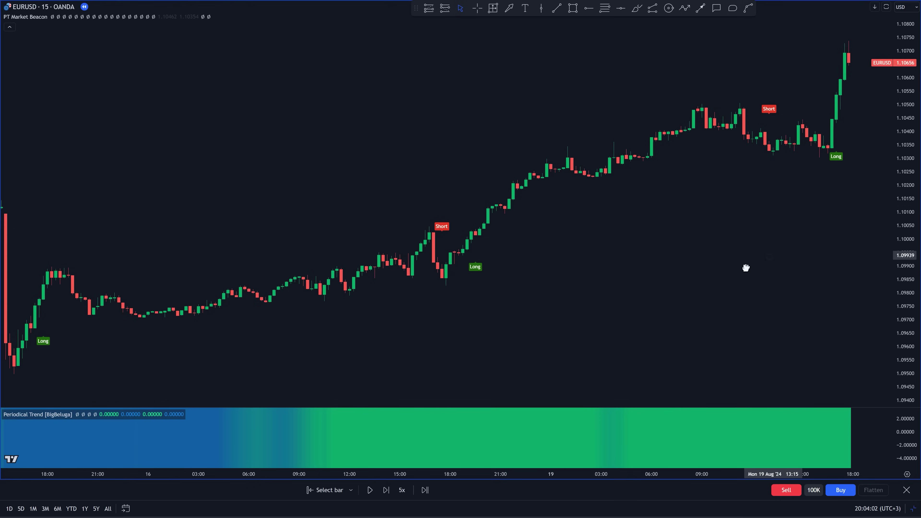
{"action": "left_click_drag", "start_coordinate": [747, 268], "coordinate": [715, 275]}
{"action": "left_click_drag", "start_coordinate": [902, 166], "coordinate": [903, 209]}
{"action": "left_click_drag", "start_coordinate": [773, 260], "coordinate": [748, 274]}
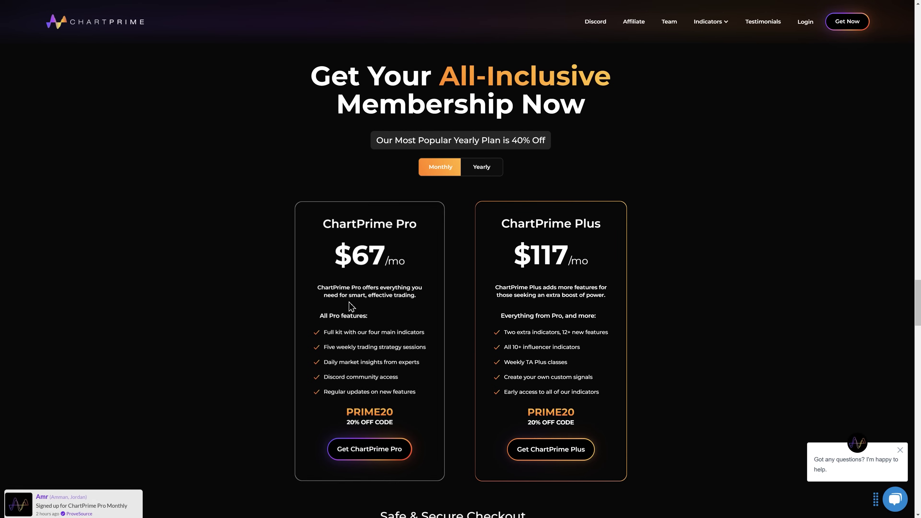
On the ChartPrime website, review the membership plans and the descriptions of the PT Oscillator and Market Beacon indicators
{"action": "scroll", "coordinate": [262, 312], "scroll_direction": "down", "scroll_amount": 1}
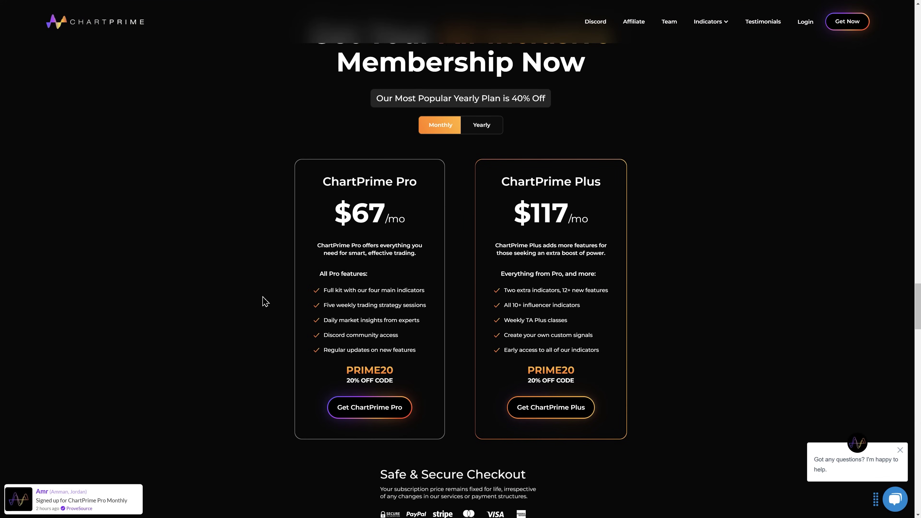
{"action": "scroll", "coordinate": [266, 301], "scroll_direction": "up", "scroll_amount": 1}
{"action": "scroll", "coordinate": [485, 254], "scroll_direction": "up", "scroll_amount": 20}
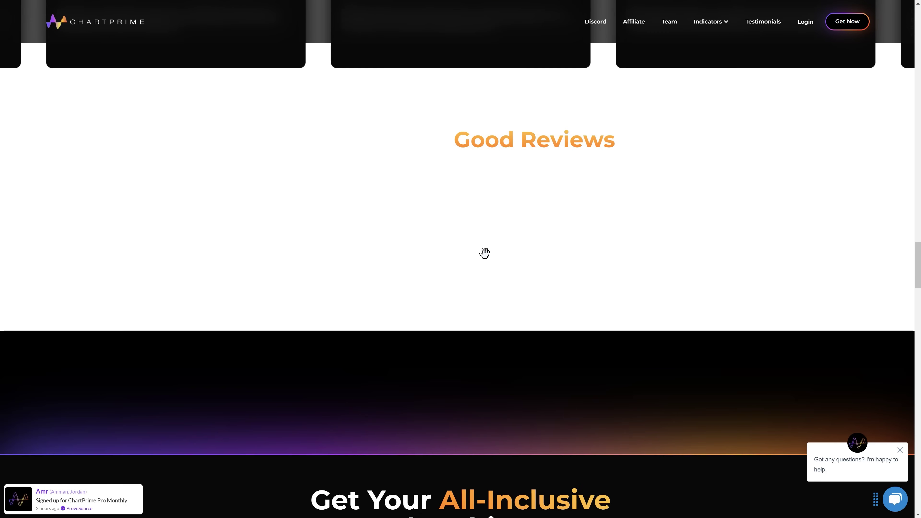
{"action": "scroll", "coordinate": [488, 259], "scroll_direction": "up", "scroll_amount": 5}
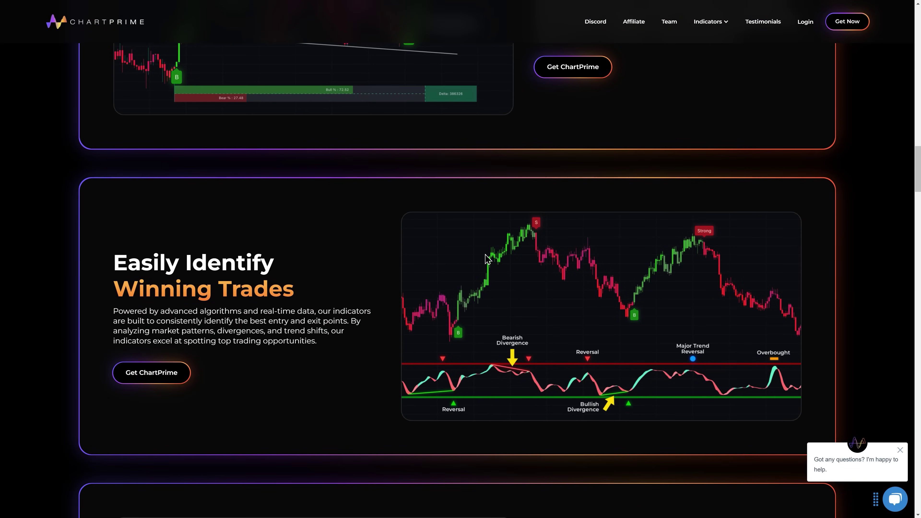
{"action": "scroll", "coordinate": [488, 258], "scroll_direction": "up", "scroll_amount": 6}
{"action": "scroll", "coordinate": [488, 259], "scroll_direction": "up", "scroll_amount": 11}
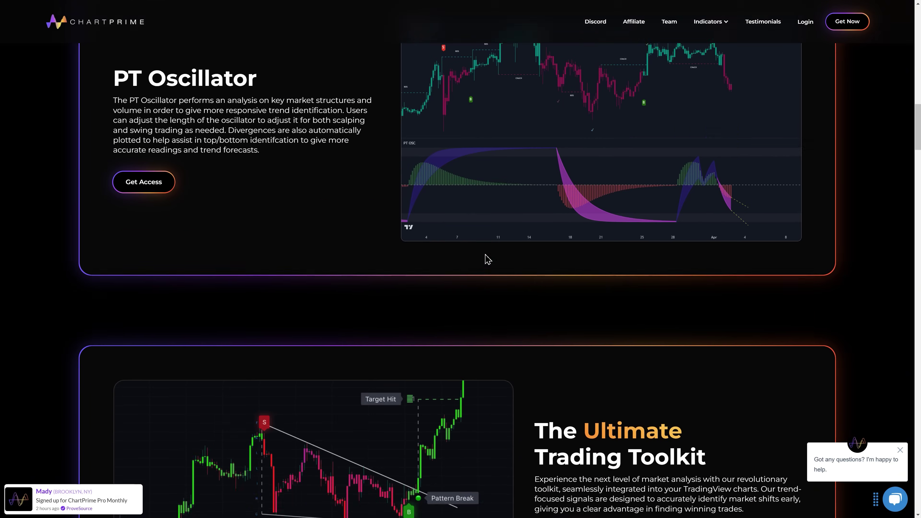
{"action": "scroll", "coordinate": [503, 246], "scroll_direction": "up", "scroll_amount": 3}
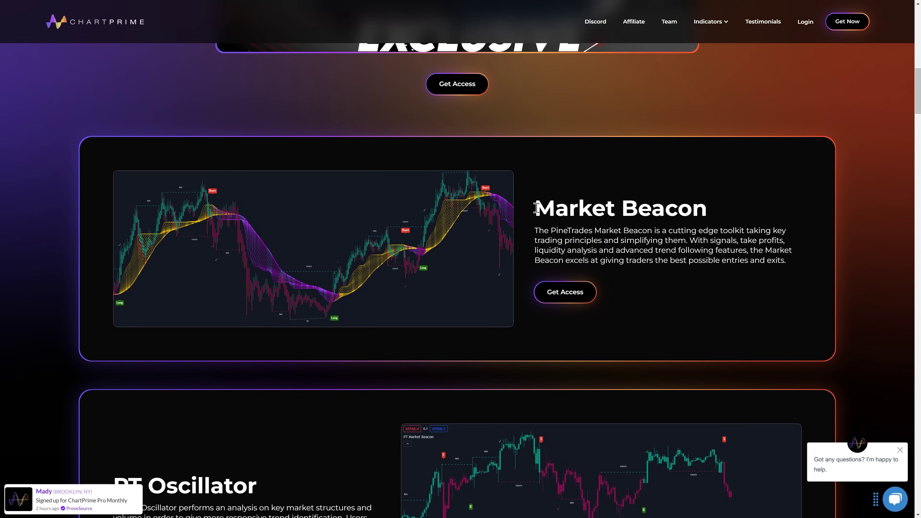
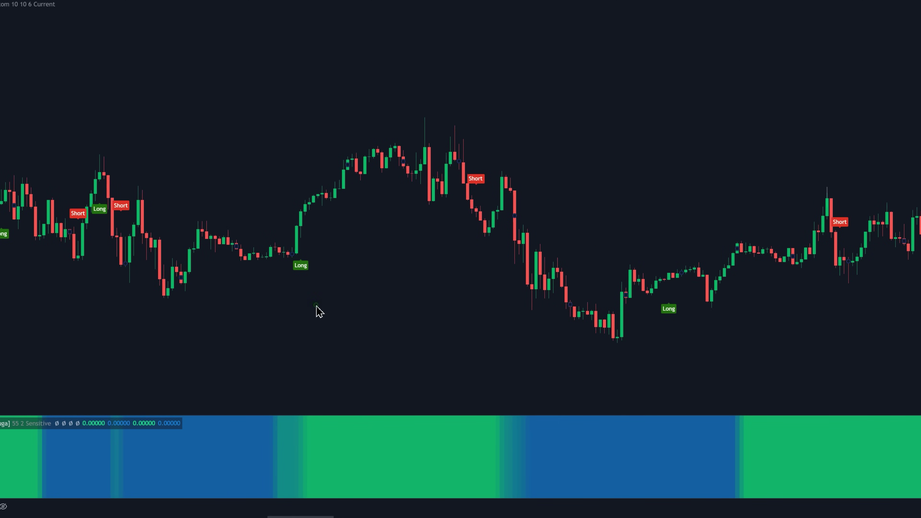
Draw a horizontal resistance zone along the recent highs, from the last Short signal's peak to just past the latest Long signal's breakout candle
{"action": "left_click_drag", "start_coordinate": [767, 324], "coordinate": [316, 303]}
{"action": "left_click_drag", "start_coordinate": [566, 332], "coordinate": [543, 349]}
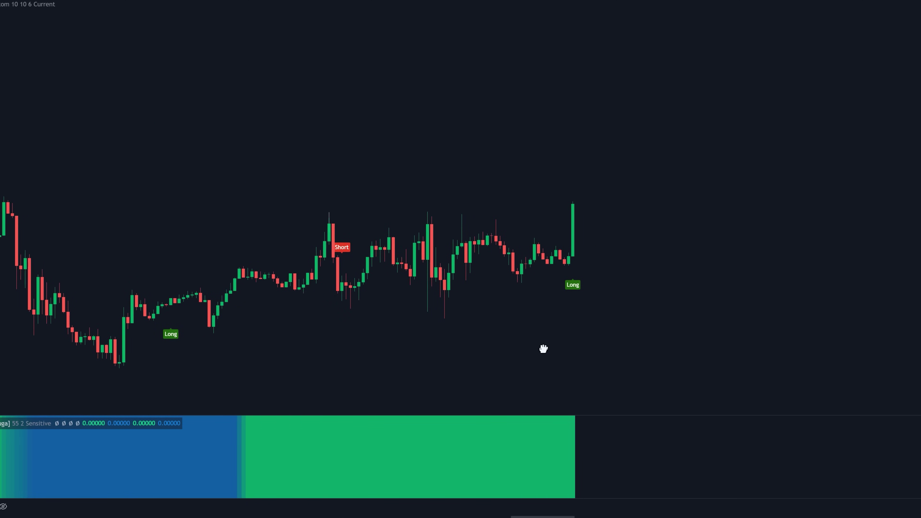
{"action": "left_click_drag", "start_coordinate": [920, 259], "coordinate": [920, 319]}
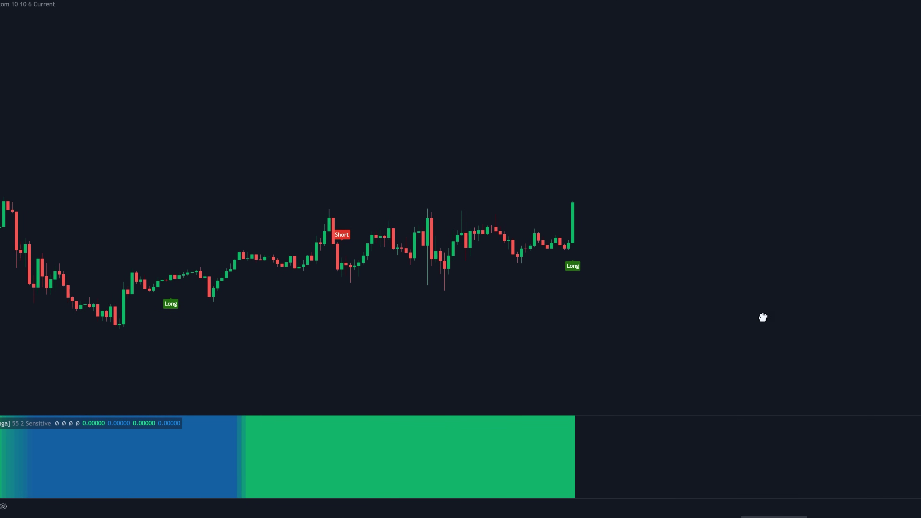
{"action": "left_click_drag", "start_coordinate": [764, 318], "coordinate": [759, 317]}
{"action": "left_click", "coordinate": [571, 269]}
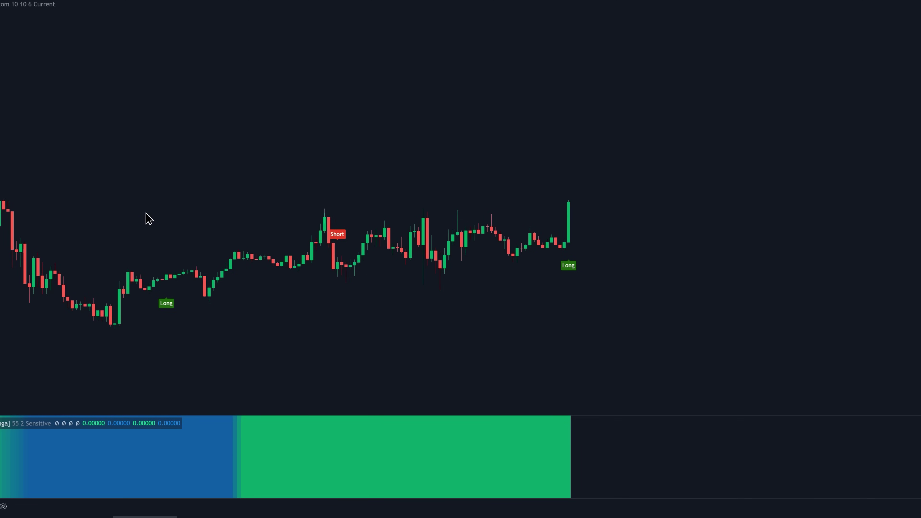
{"action": "left_click_drag", "start_coordinate": [367, 217], "coordinate": [575, 216]}
{"action": "left_click_drag", "start_coordinate": [918, 483], "coordinate": [918, 428]}
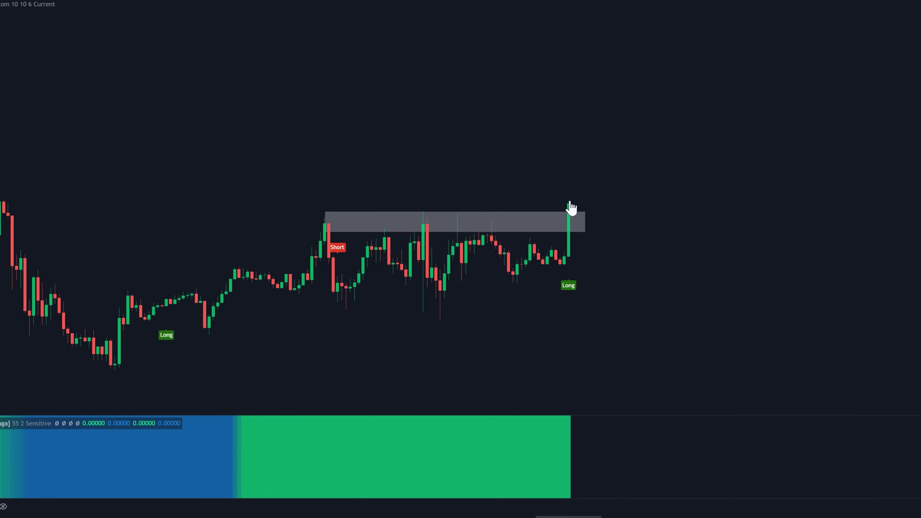
Place a long position at the breakout candle's close, set its stop below the resistance zone and extend its profit target upward
{"action": "left_click_drag", "start_coordinate": [671, 225], "coordinate": [649, 233]}
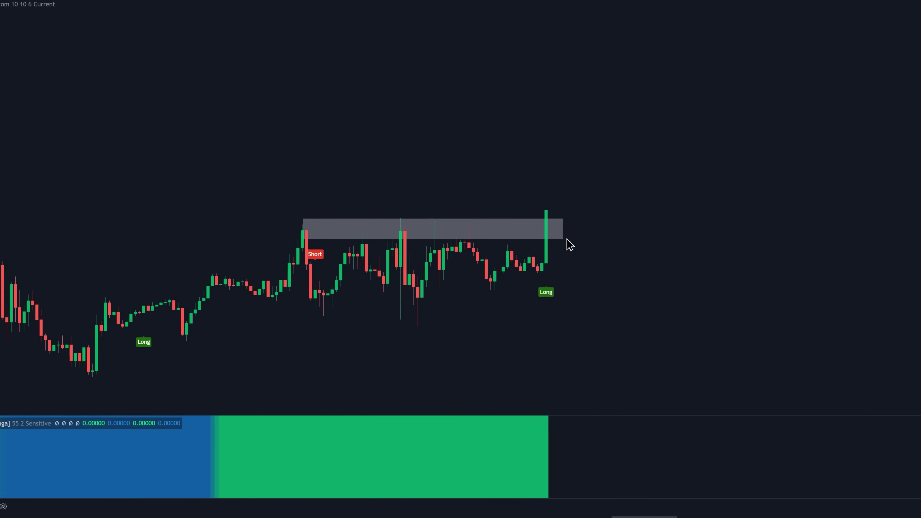
{"action": "left_click", "coordinate": [547, 208]}
{"action": "left_click_drag", "start_coordinate": [548, 211], "coordinate": [551, 209]}
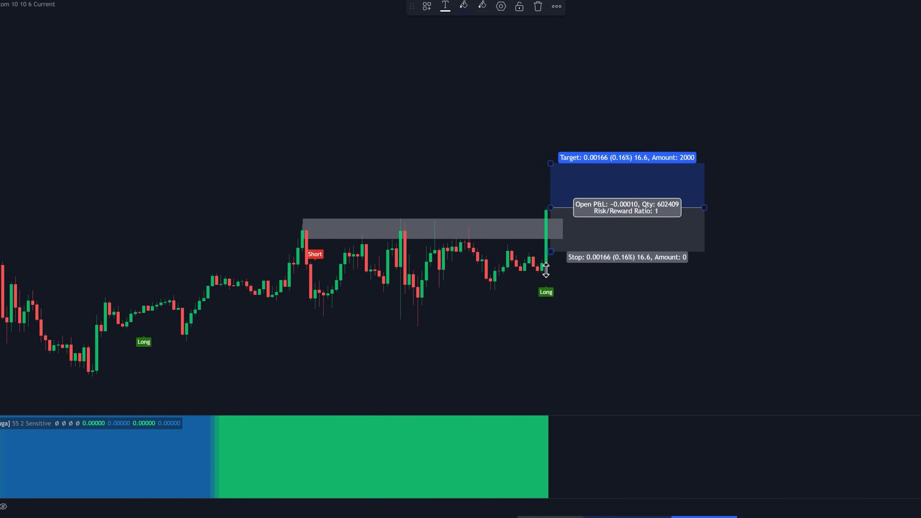
{"action": "left_click_drag", "start_coordinate": [548, 269], "coordinate": [543, 281]}
{"action": "left_click", "coordinate": [561, 286]}
{"action": "left_click", "coordinate": [553, 275]}
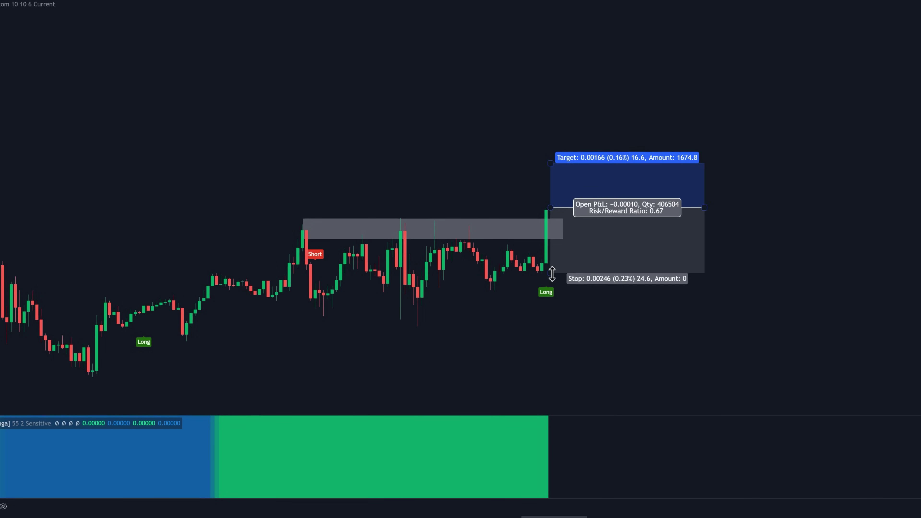
{"action": "left_click_drag", "start_coordinate": [550, 272], "coordinate": [598, 256]}
{"action": "left_click_drag", "start_coordinate": [551, 163], "coordinate": [551, 134]}
{"action": "left_click", "coordinate": [466, 153]}
Advance the chart replay until price reaches the long position's target, and review the trade against its Long signal and green trend background
{"action": "key", "text": "shift+Down"}
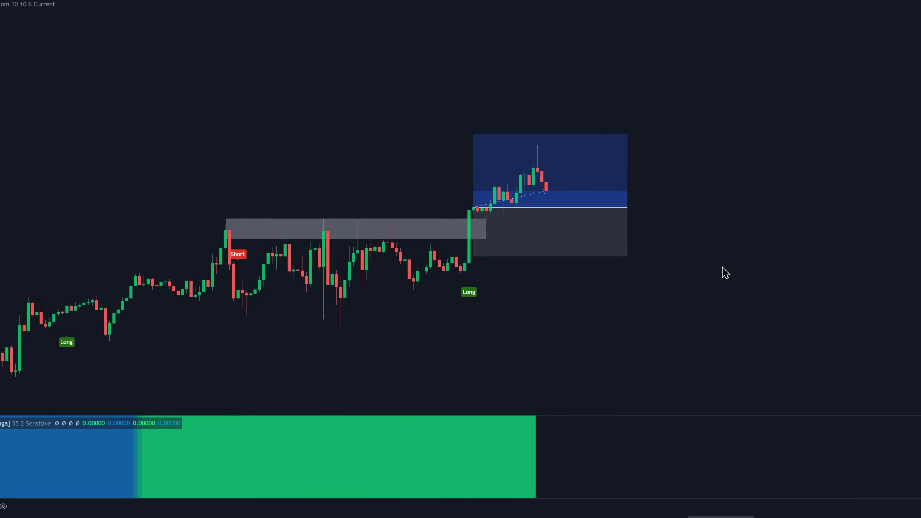
{"action": "left_click_drag", "start_coordinate": [475, 332], "coordinate": [709, 325]}
{"action": "left_click_drag", "start_coordinate": [642, 322], "coordinate": [554, 312]}
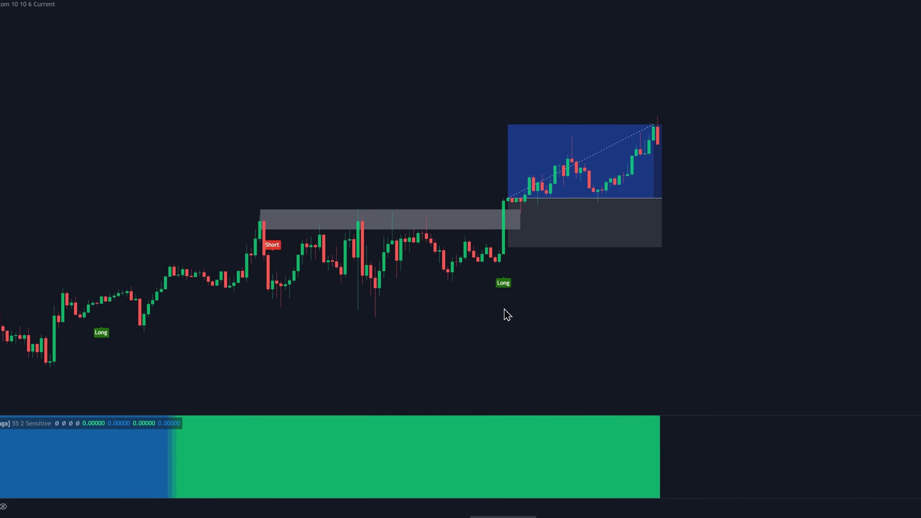
{"action": "mouse_move", "coordinate": [504, 461]}
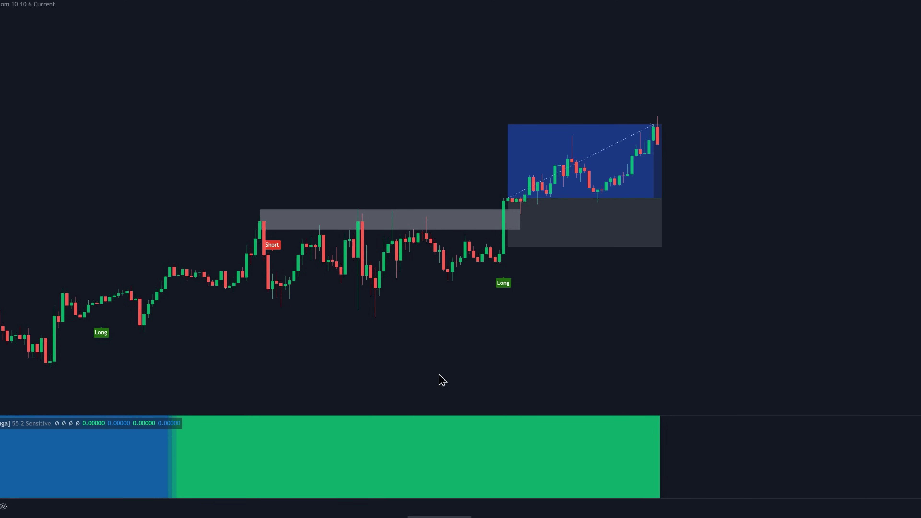
{"action": "left_click_drag", "start_coordinate": [461, 374], "coordinate": [582, 366]}
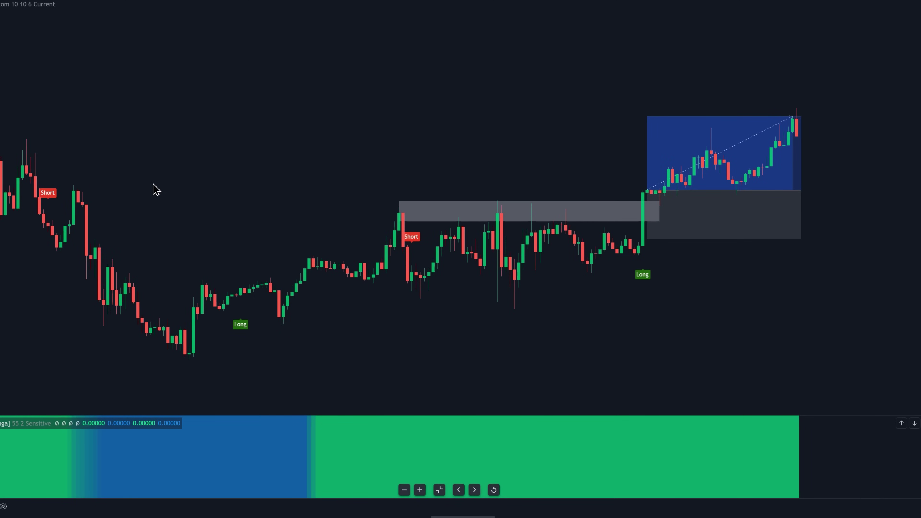
Remove the Market Beacon indicator and add Support and Resistance Levels with Breaks by LuxAlgo
{"action": "mouse_move", "coordinate": [62, 3]}
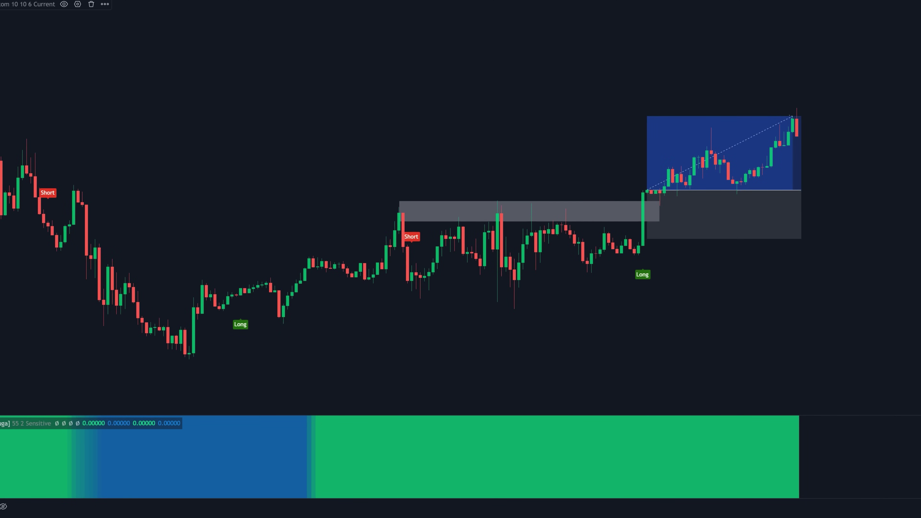
{"action": "left_click", "coordinate": [91, 4]}
{"action": "key", "text": "slash"}
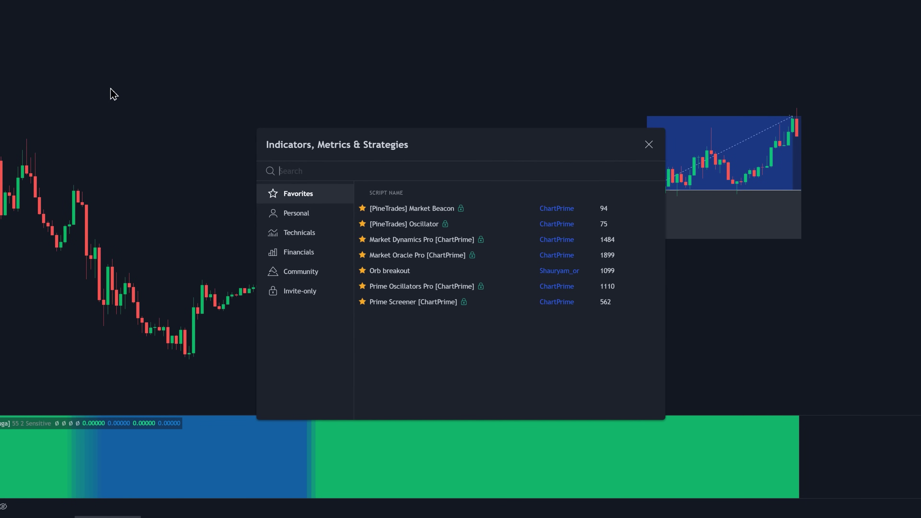
{"action": "type", "text": "SUPPORT"}
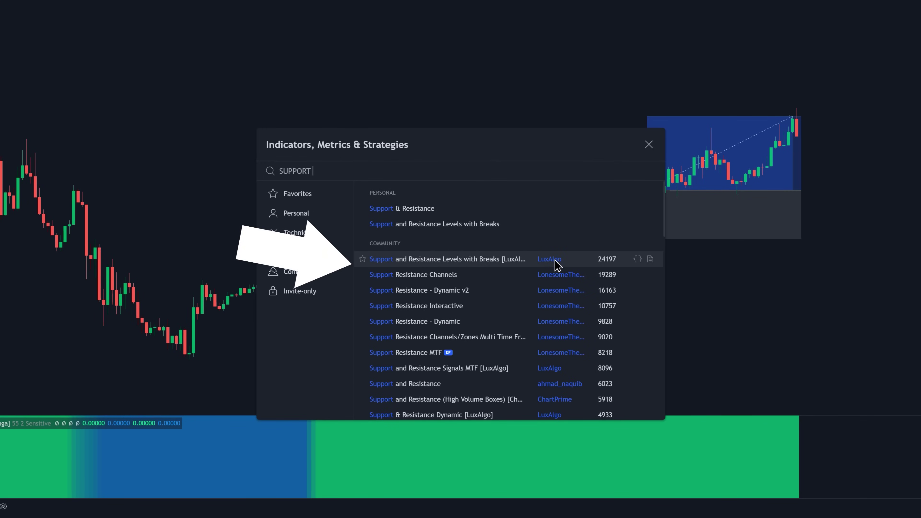
{"action": "left_click", "coordinate": [649, 144]}
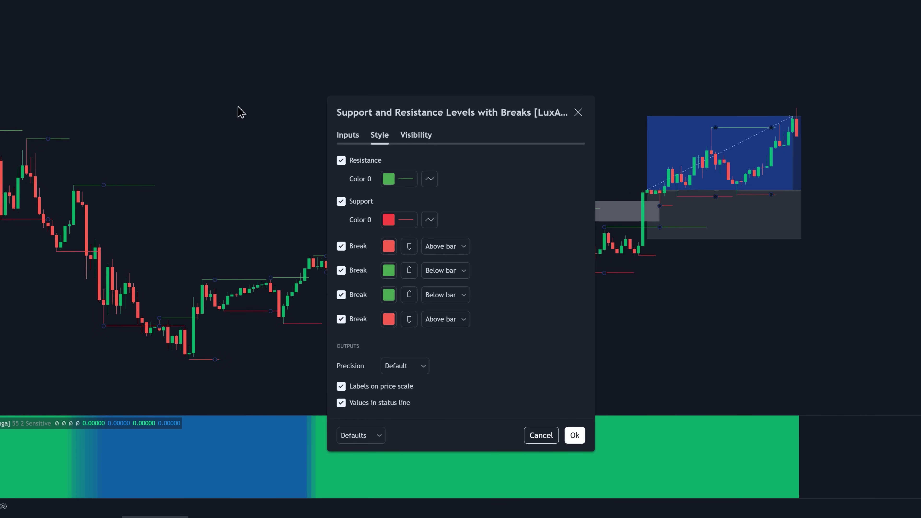
In the Support and Resistance Levels with Breaks settings, use 3 left bars, 4 right bars, green resistance and red support lines, and apply
{"action": "left_click_drag", "start_coordinate": [345, 112], "coordinate": [142, 44]}
{"action": "left_click", "coordinate": [152, 70]}
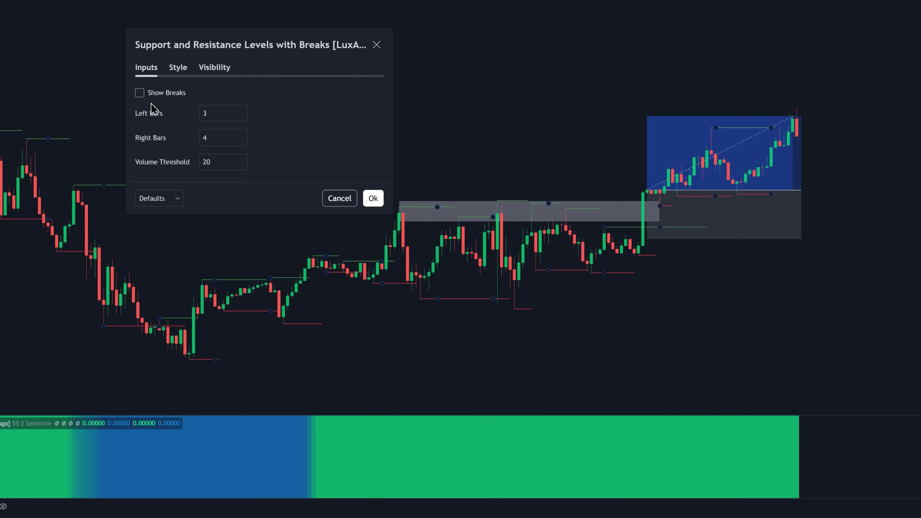
{"action": "left_click", "coordinate": [212, 138]}
{"action": "left_click", "coordinate": [178, 67]}
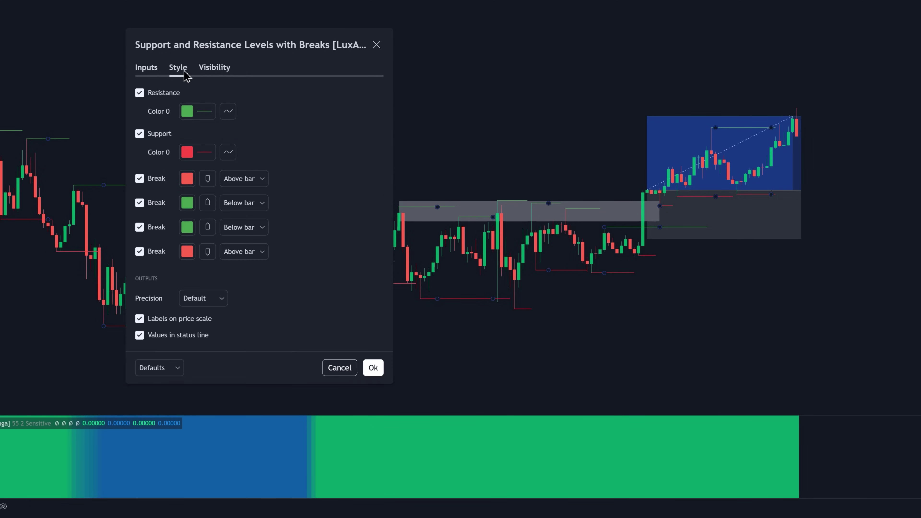
{"action": "left_click", "coordinate": [193, 117]}
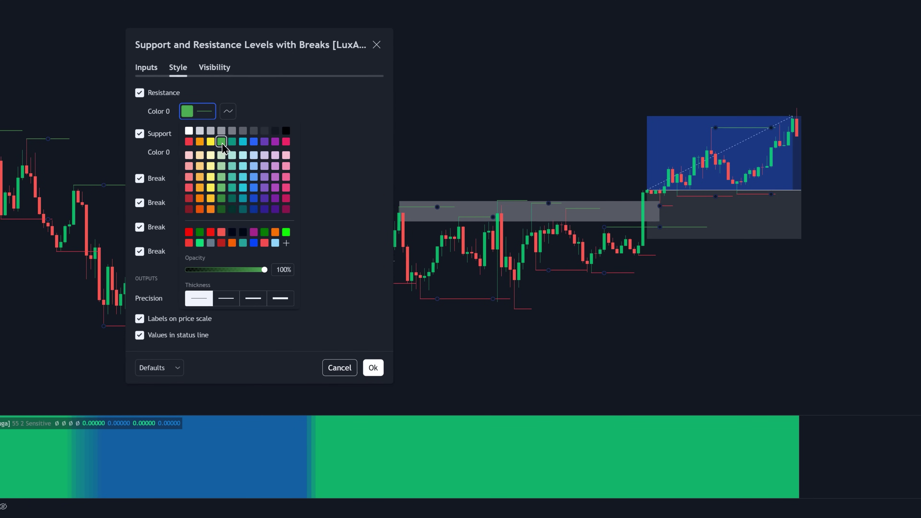
{"action": "left_click", "coordinate": [222, 142]}
{"action": "left_click", "coordinate": [196, 157]}
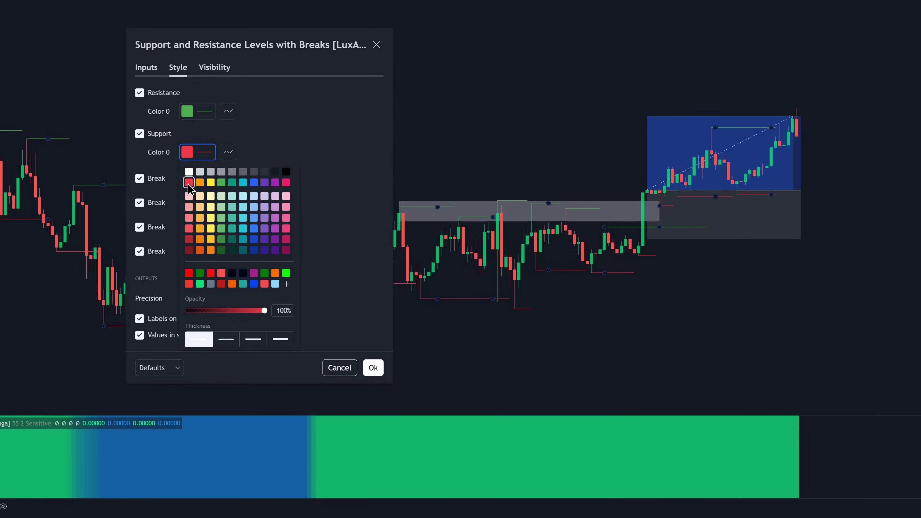
{"action": "left_click", "coordinate": [326, 158]}
{"action": "left_click", "coordinate": [372, 366]}
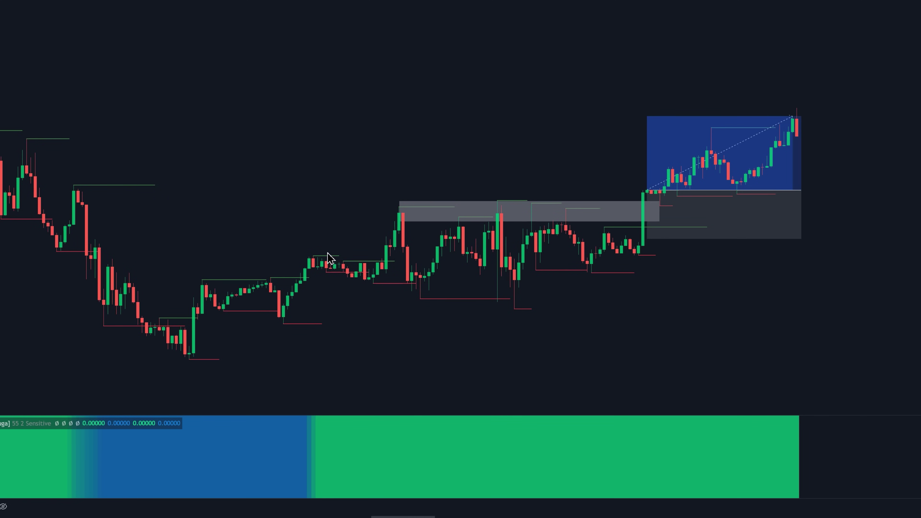
Open the Periodical Trend indicator's inputs and turn on Volatility Bands and Strong Mean Reversion
{"action": "left_click_drag", "start_coordinate": [359, 161], "coordinate": [358, 144]}
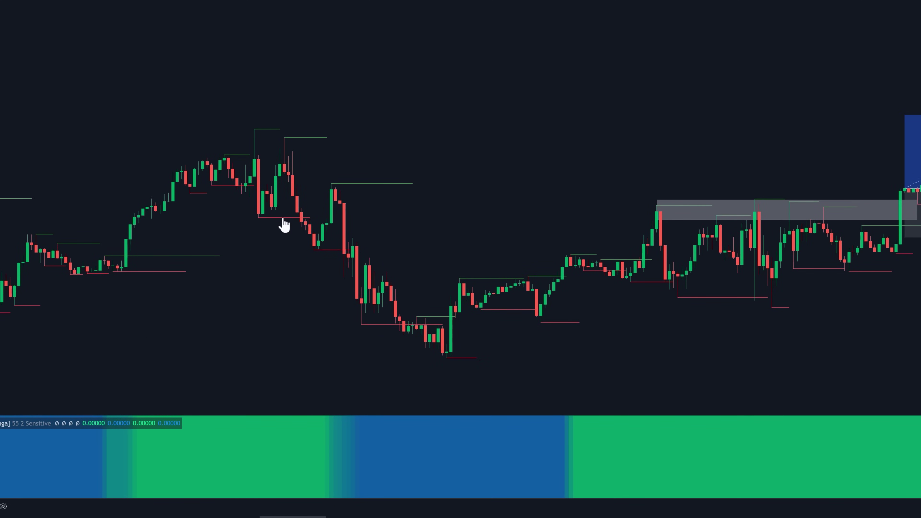
{"action": "scroll", "coordinate": [378, 329], "scroll_direction": "up", "scroll_amount": 4}
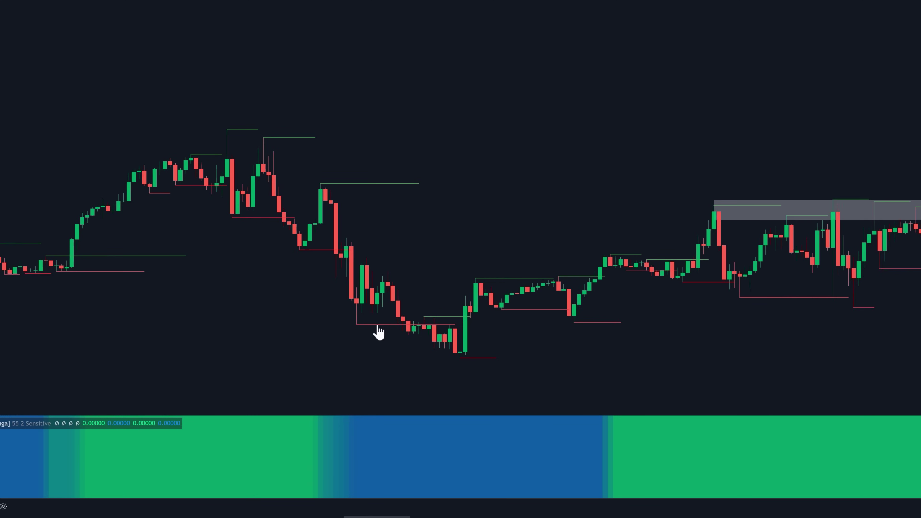
{"action": "left_click_drag", "start_coordinate": [252, 330], "coordinate": [327, 306]}
{"action": "left_click_drag", "start_coordinate": [266, 297], "coordinate": [284, 297]}
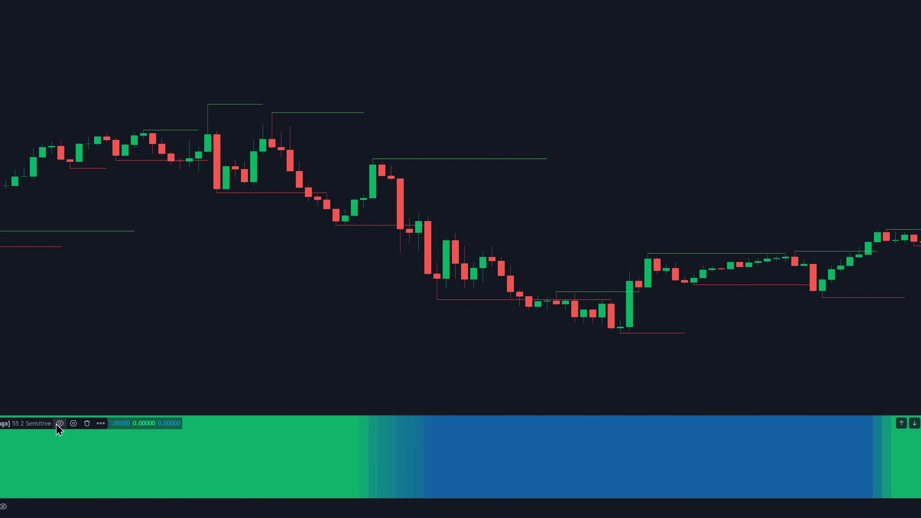
{"action": "left_click", "coordinate": [73, 423]}
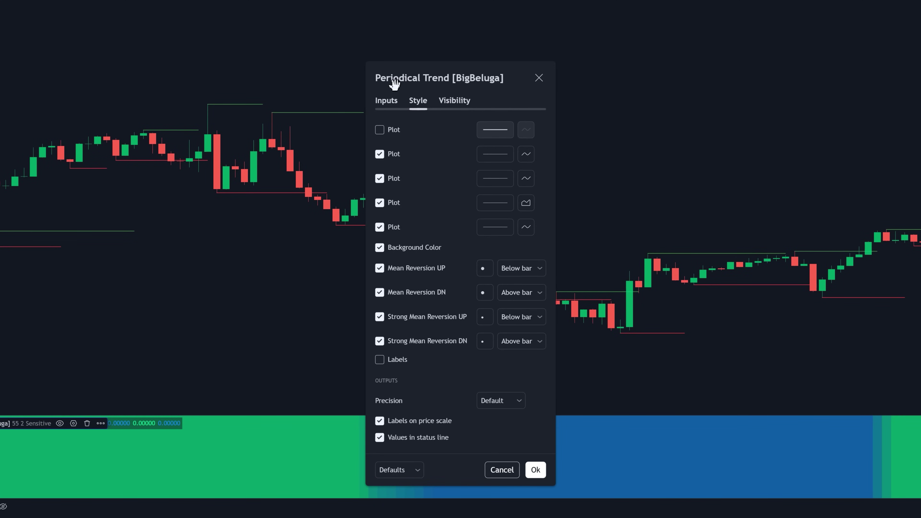
{"action": "left_click_drag", "start_coordinate": [394, 84], "coordinate": [400, 46]}
{"action": "left_click", "coordinate": [391, 65]}
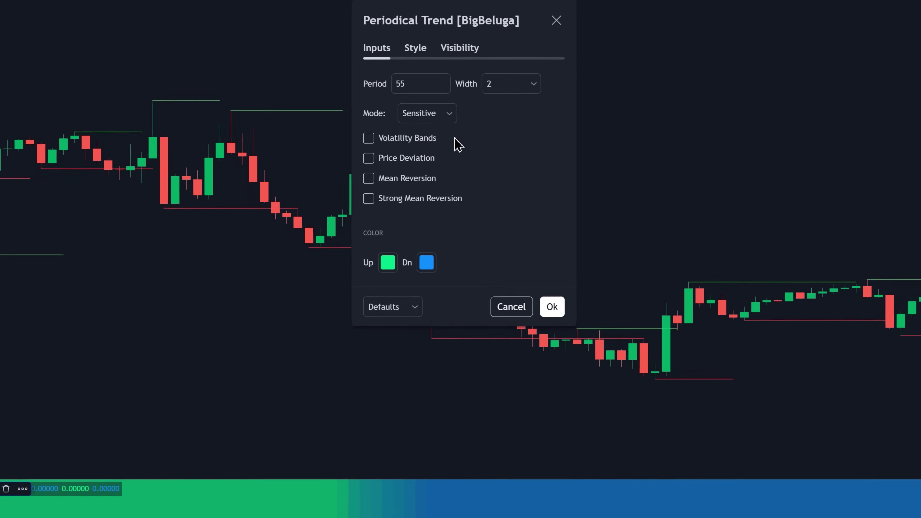
{"action": "left_click", "coordinate": [385, 135]}
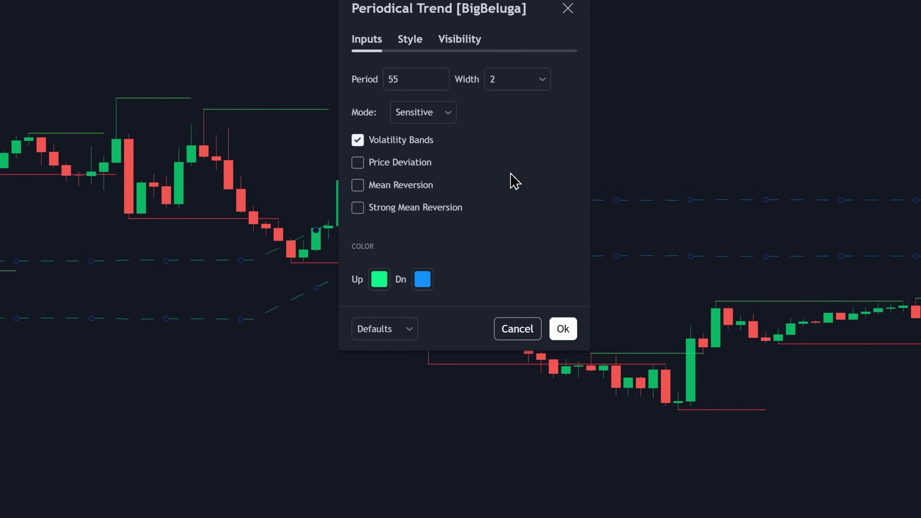
{"action": "left_click", "coordinate": [358, 212]}
Choose Sensitive as the Periodical Trend mode, turn on Price Deviation, and apply the settings
{"action": "left_click", "coordinate": [447, 112]}
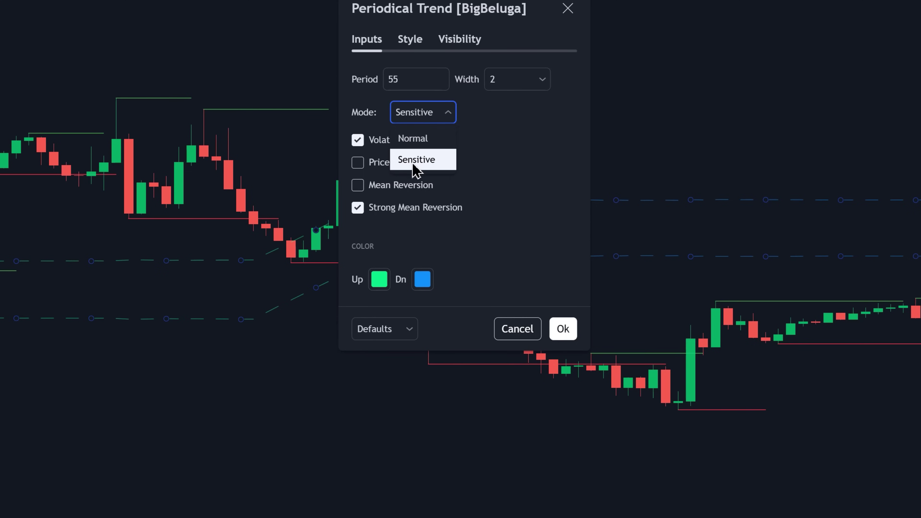
{"action": "left_click", "coordinate": [417, 165]}
{"action": "left_click", "coordinate": [360, 166]}
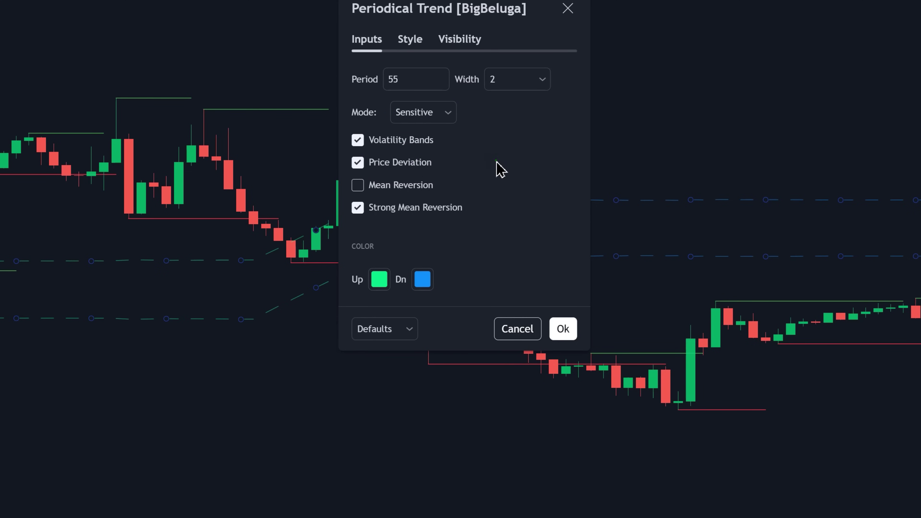
{"action": "left_click", "coordinate": [564, 330]}
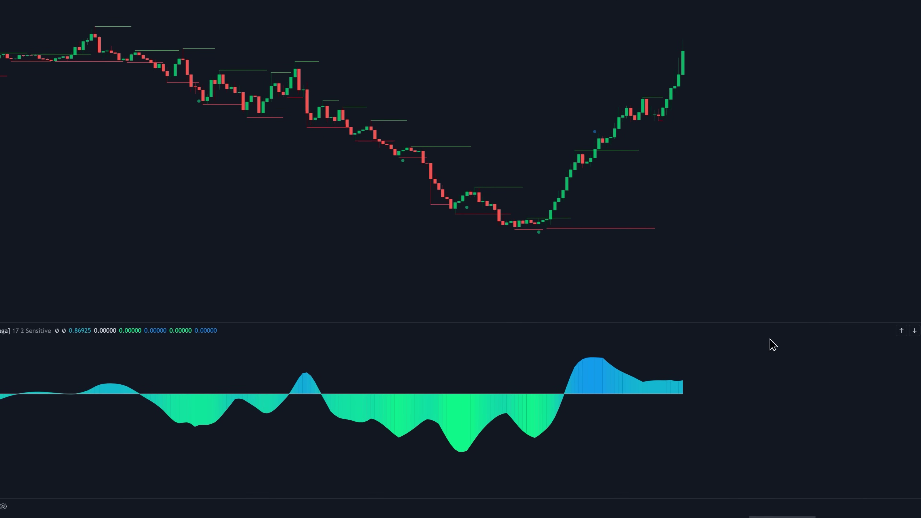
Draw a downward-sloping arrow beneath the two lowest swing lows in price at the bottom of the downtrend
{"action": "left_click_drag", "start_coordinate": [769, 323], "coordinate": [767, 351]}
{"action": "left_click_drag", "start_coordinate": [734, 247], "coordinate": [720, 279]}
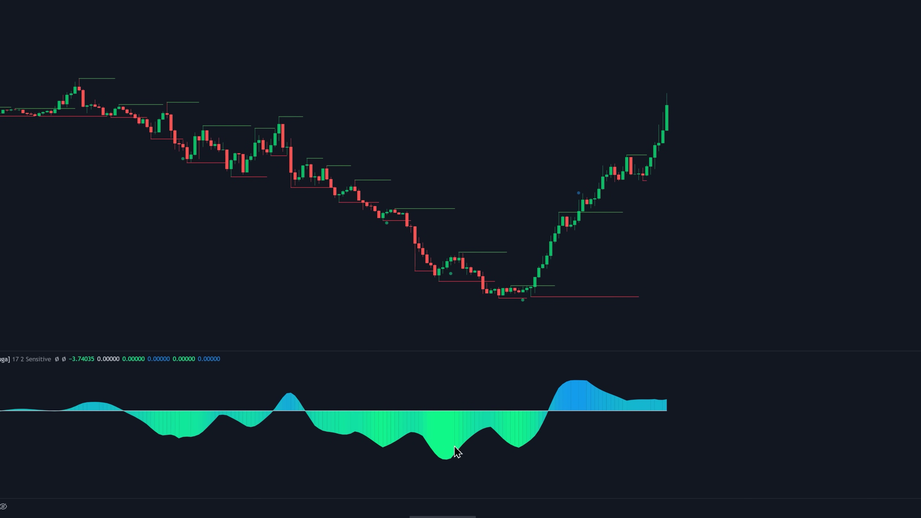
{"action": "left_click_drag", "start_coordinate": [446, 442], "coordinate": [447, 419]}
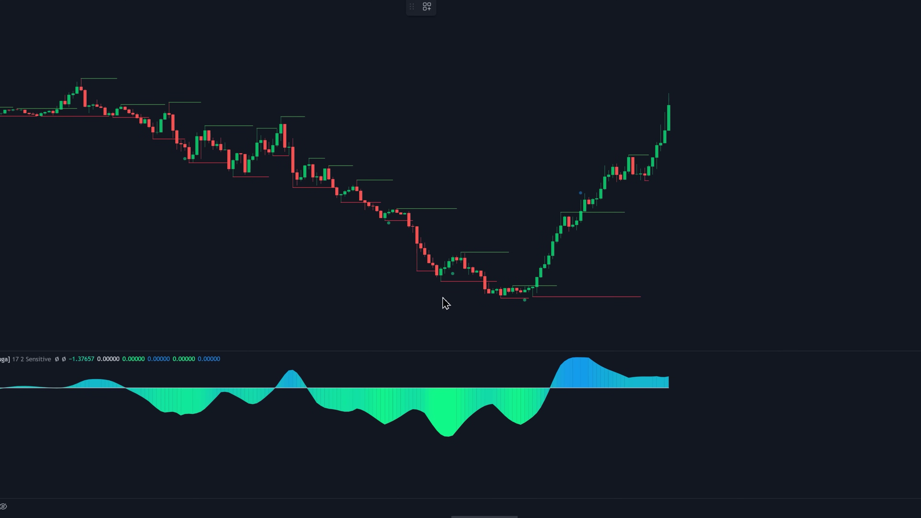
{"action": "left_click", "coordinate": [512, 308]}
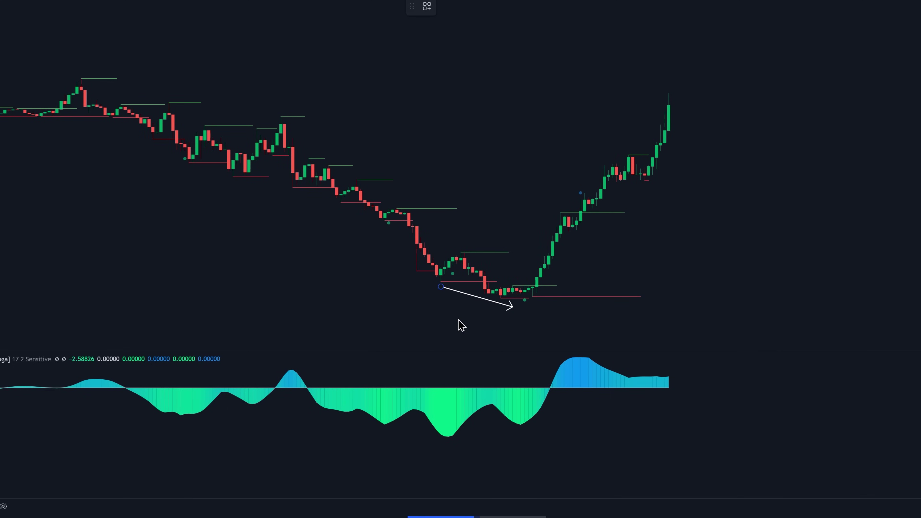
Draw an upward-sloping arrow beneath the oscillator's two matching troughs to mark the bullish divergence
{"action": "left_click", "coordinate": [449, 443]}
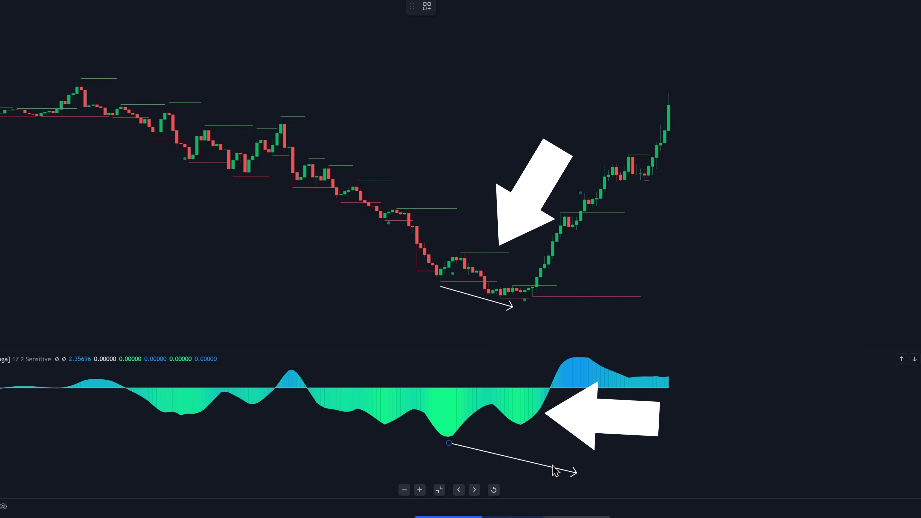
{"action": "left_click", "coordinate": [530, 430]}
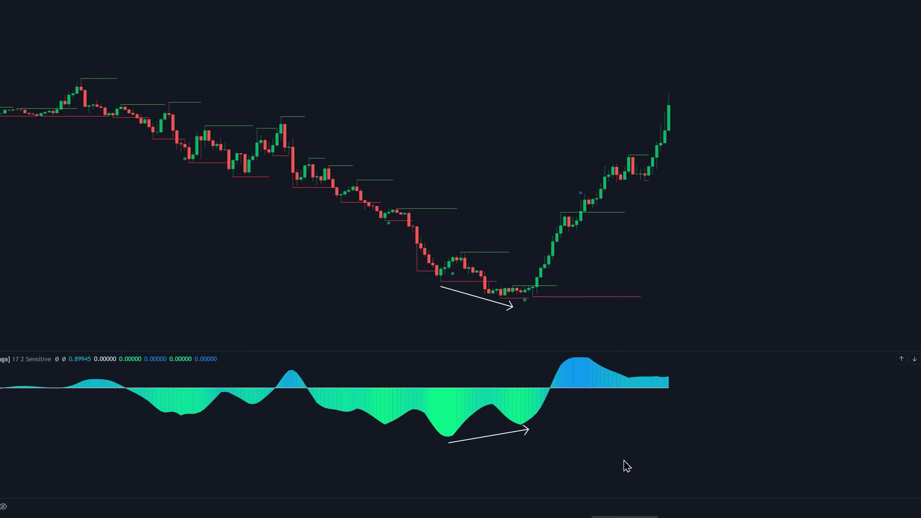
{"action": "left_click_drag", "start_coordinate": [919, 182], "coordinate": [919, 158]}
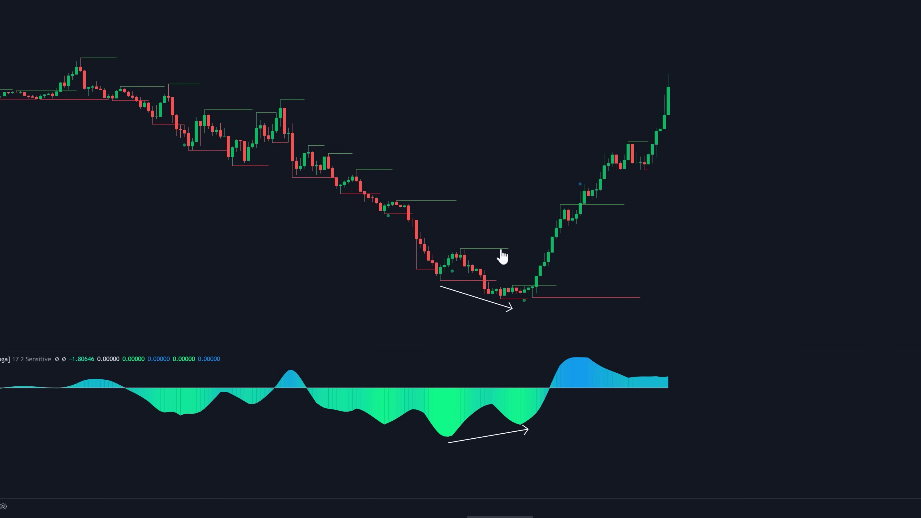
Place a horizontal ray at the swing high between the two lowest swing lows of the bullish divergence
{"action": "key", "text": "alt+j"}
{"action": "left_click", "coordinate": [460, 248]}
{"action": "left_click", "coordinate": [594, 273]}
{"action": "left_click_drag", "start_coordinate": [898, 298], "coordinate": [898, 268]}
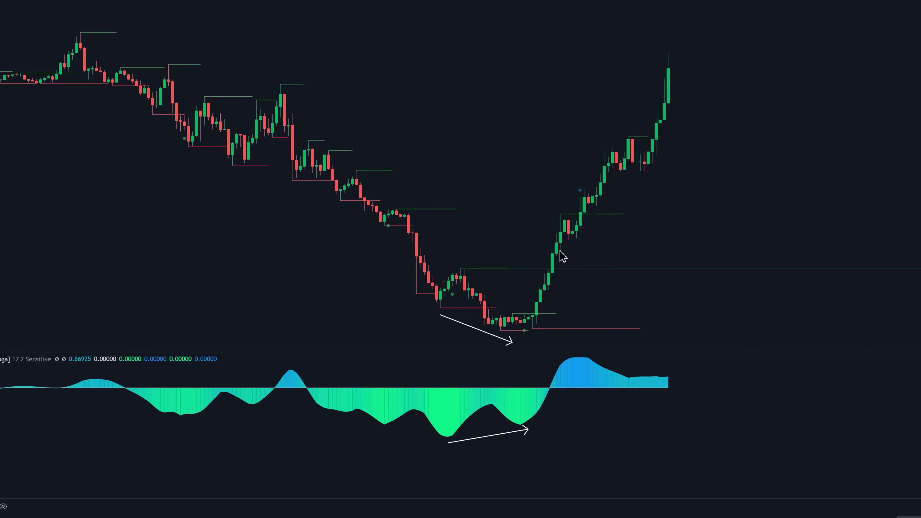
Place a long position on the rally candle above the horizontal ray and adjust its extent
{"action": "left_click", "coordinate": [430, 1]}
{"action": "left_click", "coordinate": [557, 254]}
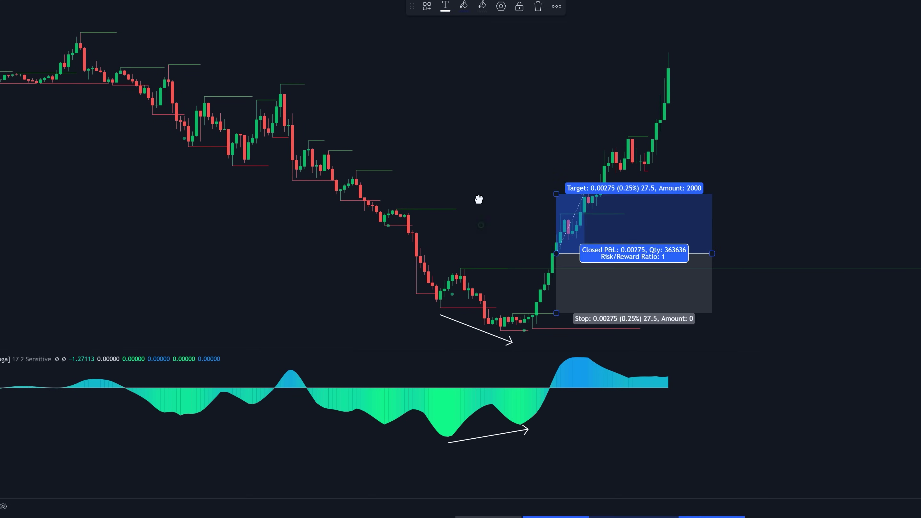
{"action": "left_click_drag", "start_coordinate": [479, 199], "coordinate": [470, 142]}
{"action": "left_click", "coordinate": [611, 238]}
{"action": "left_click_drag", "start_coordinate": [583, 252], "coordinate": [584, 268]}
{"action": "left_click_drag", "start_coordinate": [503, 130], "coordinate": [503, 156]}
{"action": "left_click_drag", "start_coordinate": [701, 241], "coordinate": [539, 126]}
Mark a bearish divergence with an upward-sloping arrow above the rising price highs and a downward-sloping arrow above the oscillator's two peaks
{"action": "left_click_drag", "start_coordinate": [601, 241], "coordinate": [642, 242]}
{"action": "left_click_drag", "start_coordinate": [920, 203], "coordinate": [920, 247]}
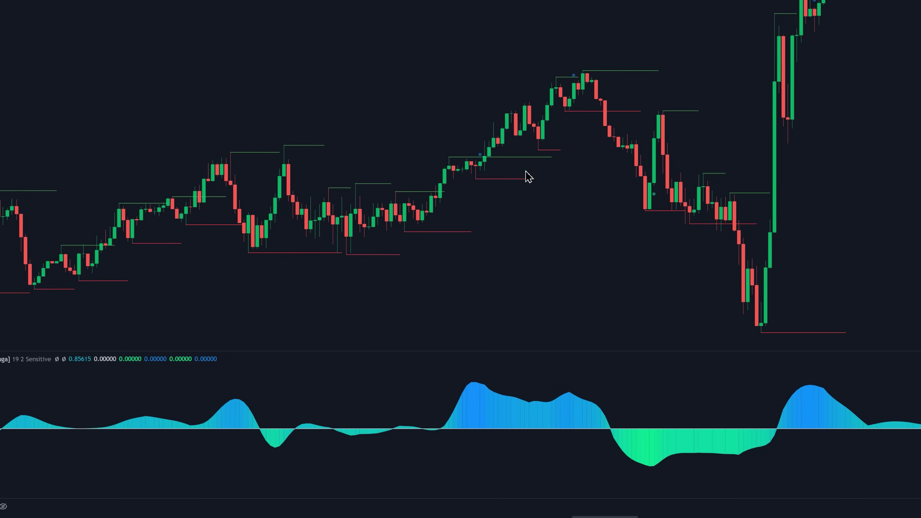
{"action": "mouse_move", "coordinate": [489, 121]}
{"action": "left_mouse_down"}
{"action": "mouse_move", "coordinate": [576, 76]}
{"action": "mouse_move", "coordinate": [575, 66]}
{"action": "left_mouse_up"}
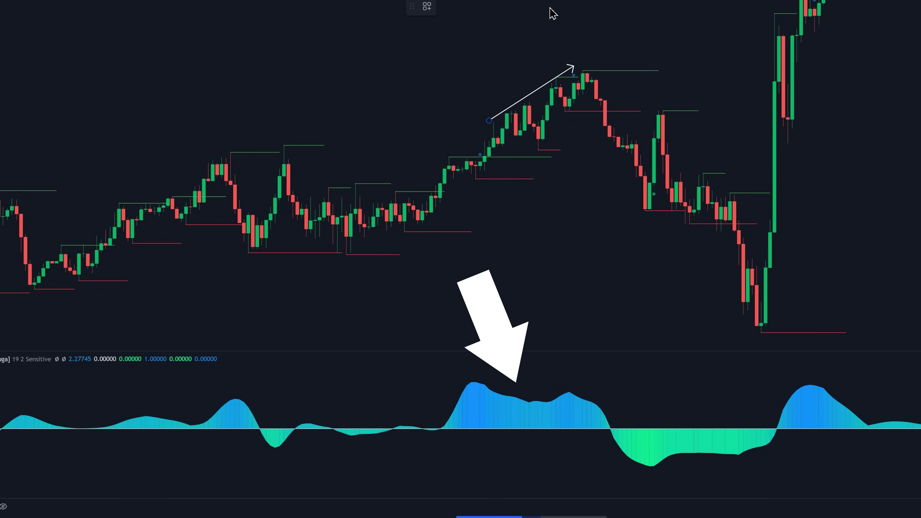
{"action": "left_click_drag", "start_coordinate": [467, 373], "coordinate": [570, 387]}
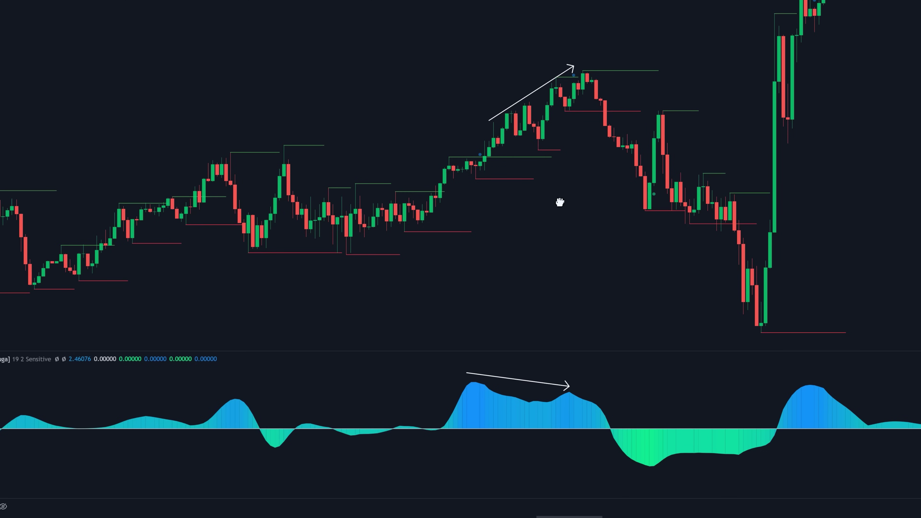
Replace the upward-sloping price arrow with a copy set slightly higher above the swing highs
{"action": "left_click_drag", "start_coordinate": [560, 202], "coordinate": [558, 227]}
{"action": "left_click", "coordinate": [526, 124]}
{"action": "key", "text": "ctrl+c"}
{"action": "key", "text": "ctrl+v"}
{"action": "left_click", "coordinate": [562, 165]}
{"action": "left_click", "coordinate": [522, 126]}
{"action": "key", "text": "Delete"}
{"action": "left_click_drag", "start_coordinate": [543, 104], "coordinate": [543, 98]}
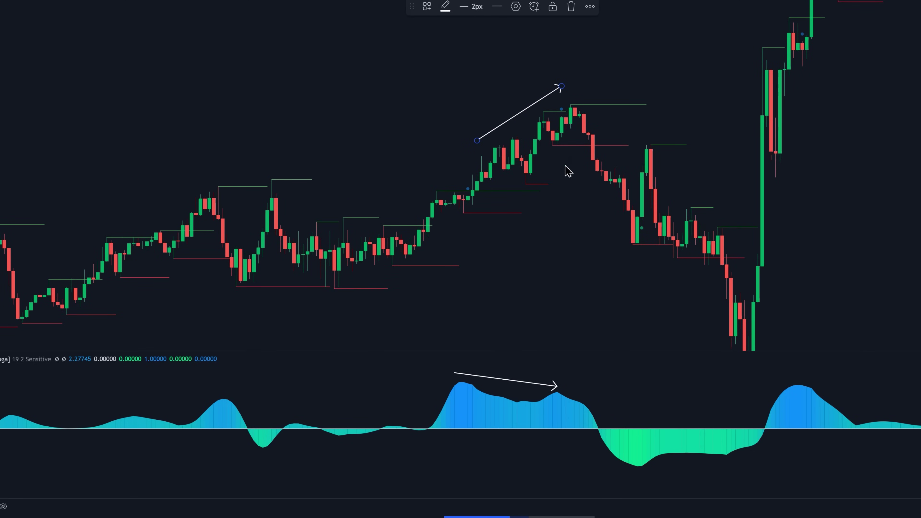
{"action": "left_click", "coordinate": [582, 127]}
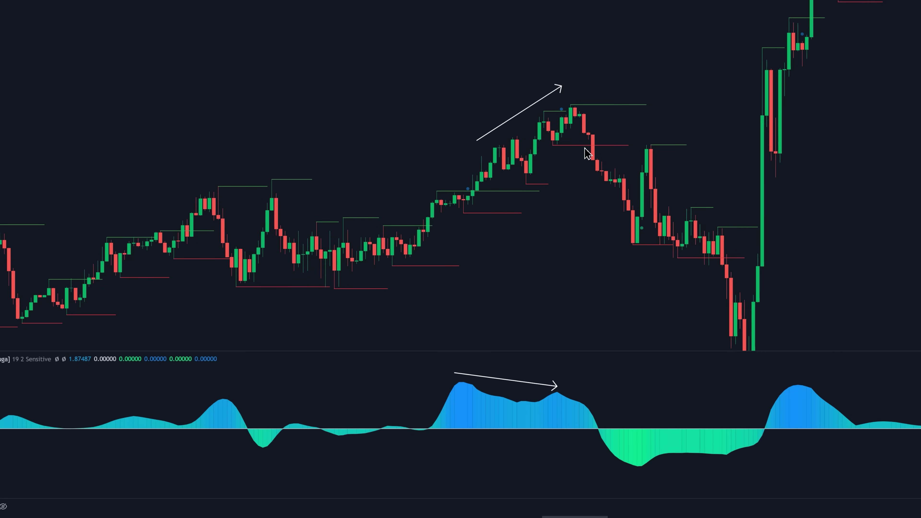
Place a short position at the candle breaking below the last swing low after the bearish divergence
{"action": "scroll", "coordinate": [577, 152], "scroll_direction": "up", "scroll_amount": 3}
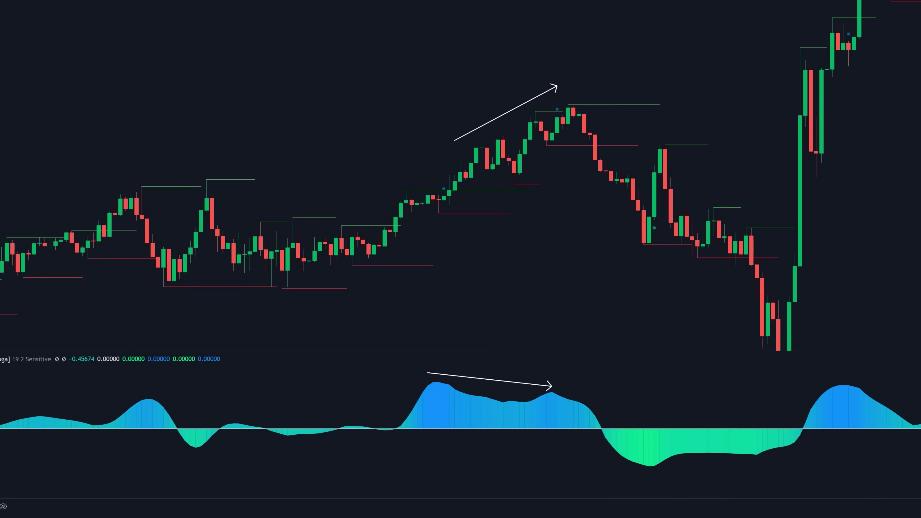
{"action": "left_click_drag", "start_coordinate": [920, 197], "coordinate": [920, 160]}
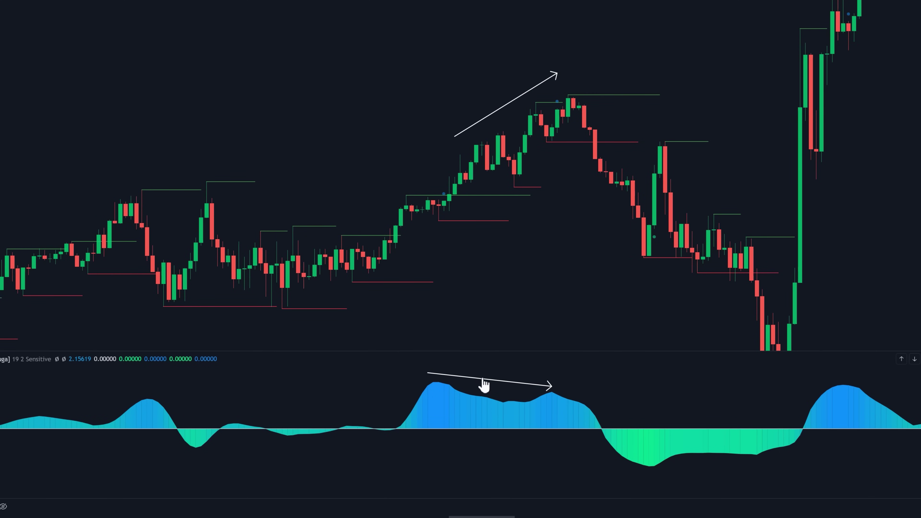
{"action": "left_click", "coordinate": [593, 156]}
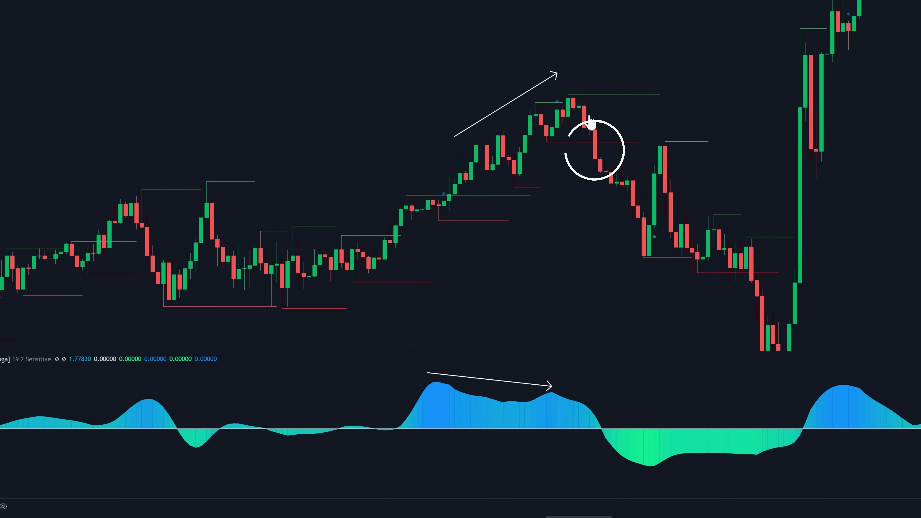
{"action": "left_click", "coordinate": [600, 159]}
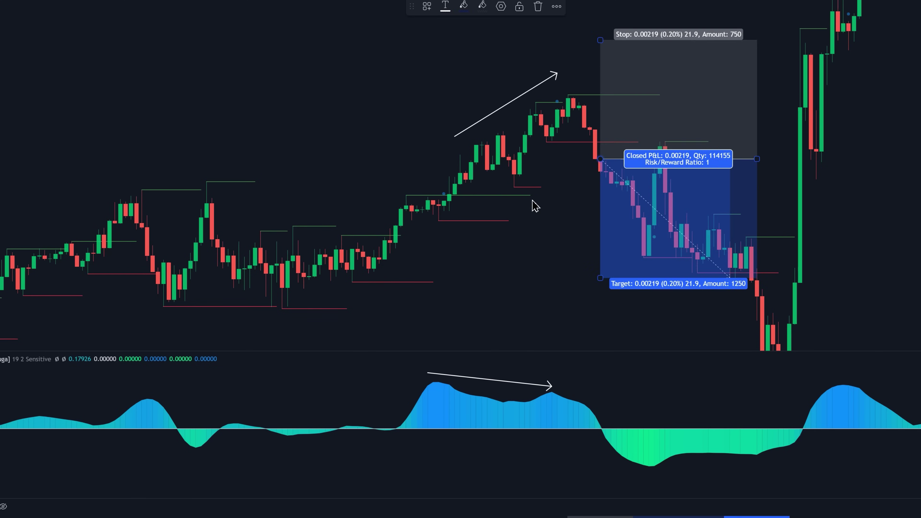
Resize the short position so its stop sits at the recent swing high and its target at the next swing low, and narrow its width
{"action": "left_click_drag", "start_coordinate": [920, 152], "coordinate": [919, 236]}
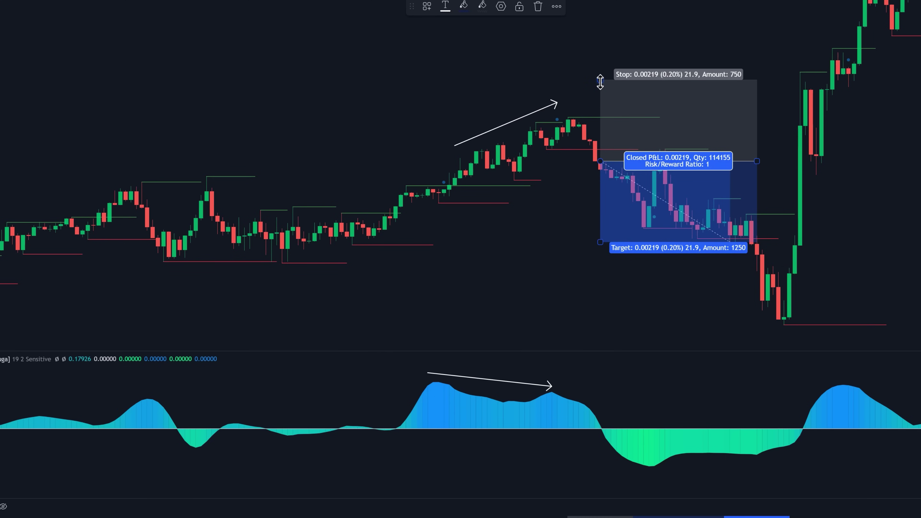
{"action": "left_click_drag", "start_coordinate": [600, 81], "coordinate": [600, 118]}
{"action": "left_click_drag", "start_coordinate": [757, 161], "coordinate": [632, 189]}
{"action": "left_click_drag", "start_coordinate": [600, 242], "coordinate": [596, 227]}
{"action": "left_click_drag", "start_coordinate": [638, 264], "coordinate": [589, 224]}
{"action": "left_click_drag", "start_coordinate": [919, 156], "coordinate": [858, 181]}
{"action": "left_click_drag", "start_coordinate": [591, 130], "coordinate": [606, 234]}
{"action": "left_click", "coordinate": [607, 234]}
{"action": "left_click", "coordinate": [609, 239]}
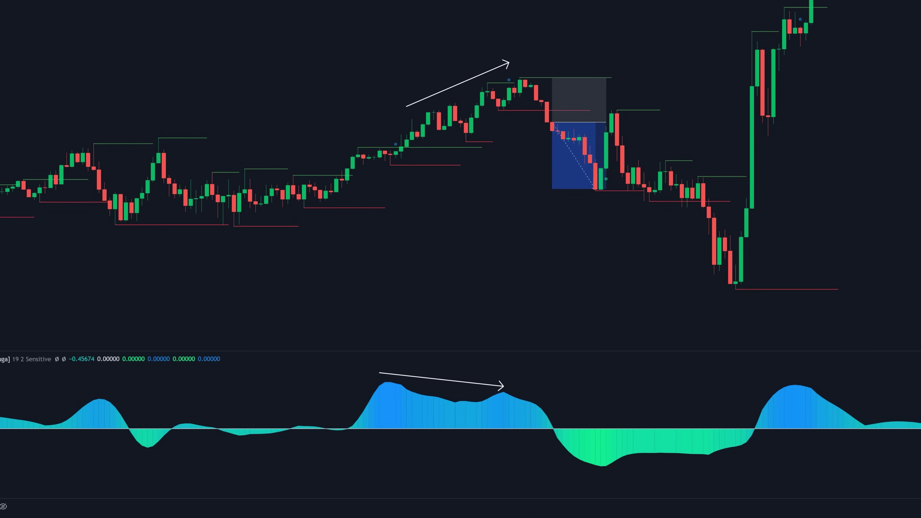
Scan along the chart for another divergence between the price swings and the oscillator
{"action": "left_click_drag", "start_coordinate": [854, 267], "coordinate": [312, 271]}
{"action": "left_click_drag", "start_coordinate": [654, 228], "coordinate": [511, 233]}
{"action": "left_click_drag", "start_coordinate": [724, 233], "coordinate": [243, 218]}
{"action": "left_click_drag", "start_coordinate": [686, 171], "coordinate": [58, 171]}
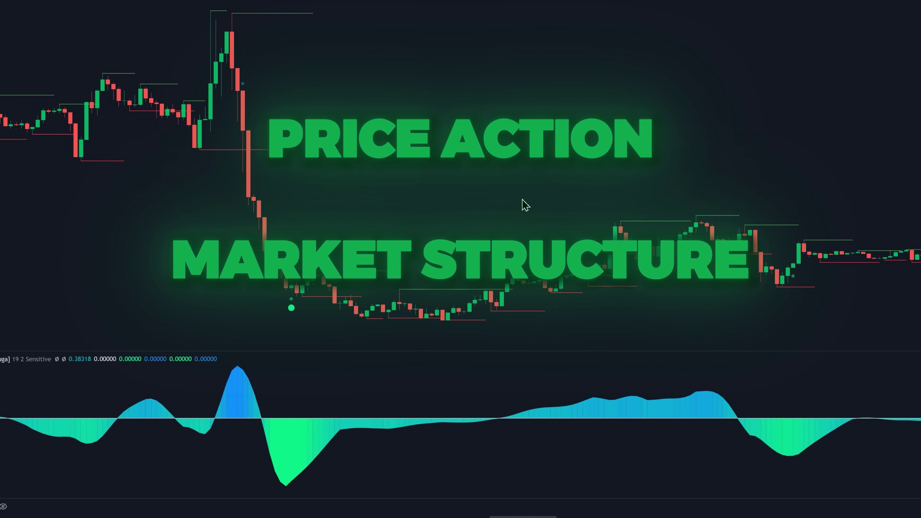
{"action": "left_click_drag", "start_coordinate": [366, 190], "coordinate": [296, 188]}
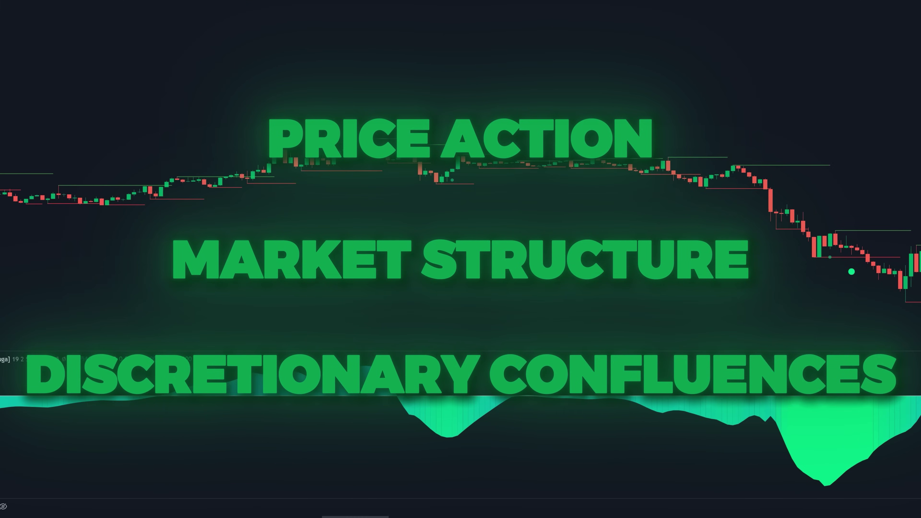
{"action": "left_click_drag", "start_coordinate": [682, 283], "coordinate": [150, 263]}
{"action": "scroll", "coordinate": [810, 300], "scroll_direction": "down", "scroll_amount": 5}
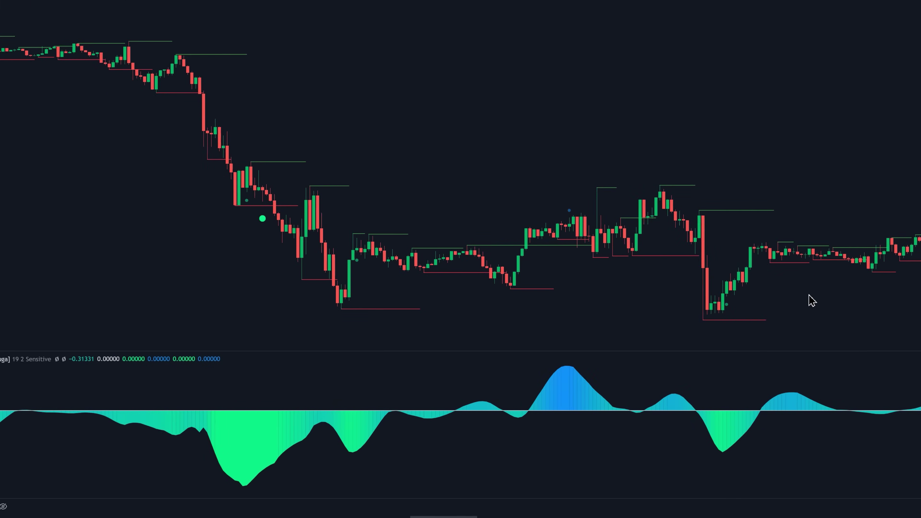
{"action": "left_click_drag", "start_coordinate": [815, 278], "coordinate": [273, 249]}
{"action": "left_click_drag", "start_coordinate": [886, 271], "coordinate": [465, 271]}
{"action": "left_click_drag", "start_coordinate": [845, 270], "coordinate": [384, 257]}
Mark a bullish divergence with a downward-sloping arrow beneath the two price lows and an upward-sloping arrow beneath the oscillator's troughs
{"action": "left_click_drag", "start_coordinate": [875, 268], "coordinate": [738, 267]}
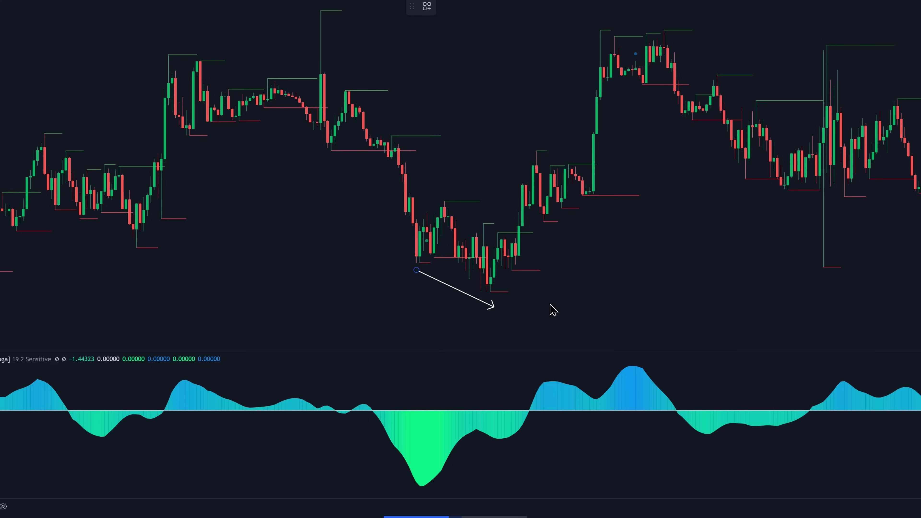
{"action": "mouse_move", "coordinate": [423, 492]}
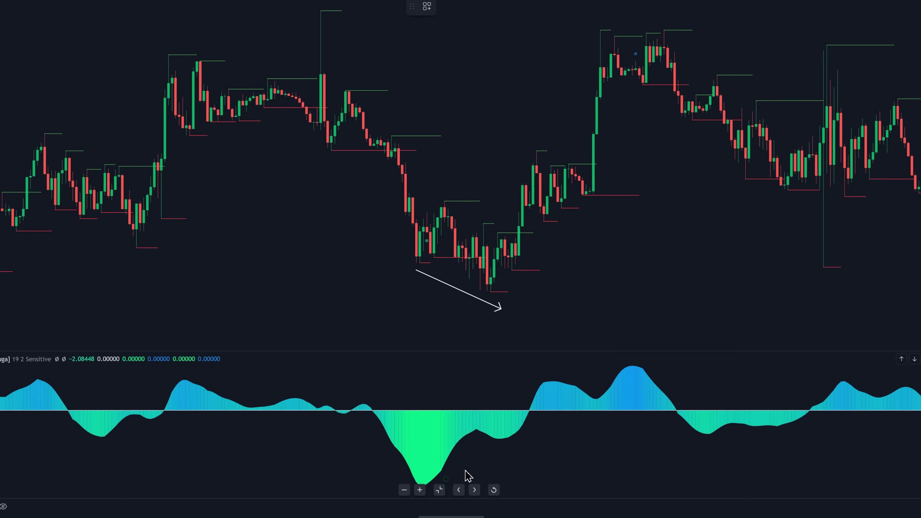
{"action": "left_click", "coordinate": [513, 451]}
Place a long position on the rally after the bullish divergence, raise its target to the next swing highs, and narrow its width
{"action": "left_click_drag", "start_coordinate": [623, 448], "coordinate": [755, 448]}
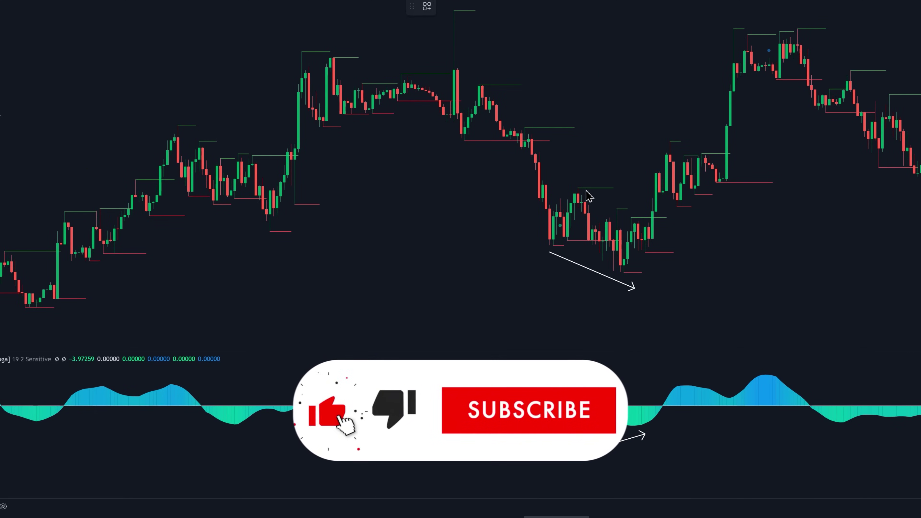
{"action": "left_click", "coordinate": [659, 173]}
{"action": "left_click_drag", "start_coordinate": [659, 112], "coordinate": [656, 50]}
{"action": "left_click_drag", "start_coordinate": [815, 175], "coordinate": [770, 180]}
{"action": "left_click", "coordinate": [821, 212]}
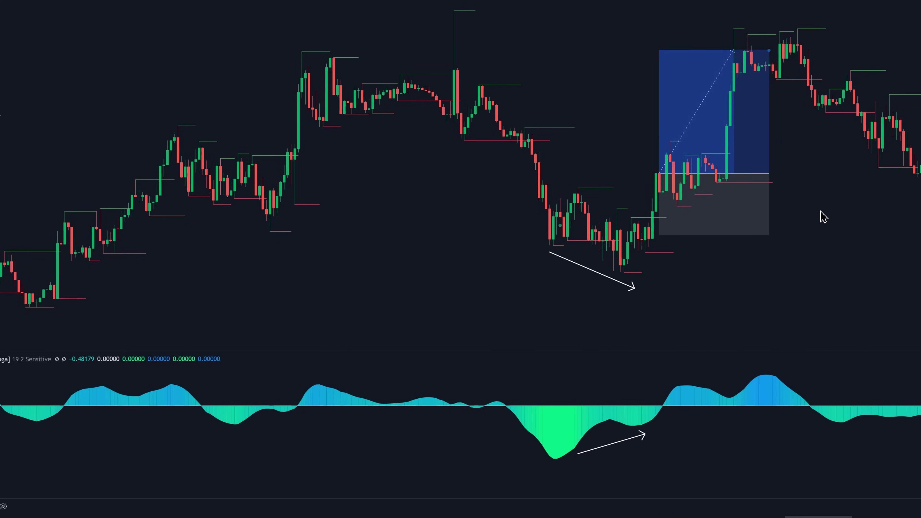